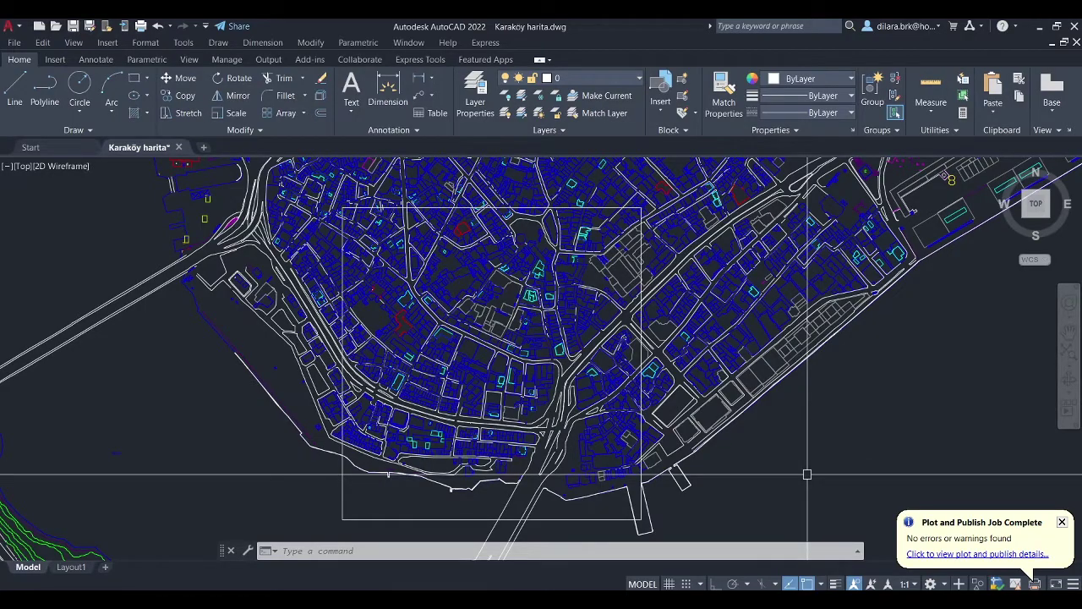
# Step: Reuse the previous page setup and window the chosen map area as the plot area
pyautogui.hotkey('ctrl', 'p')
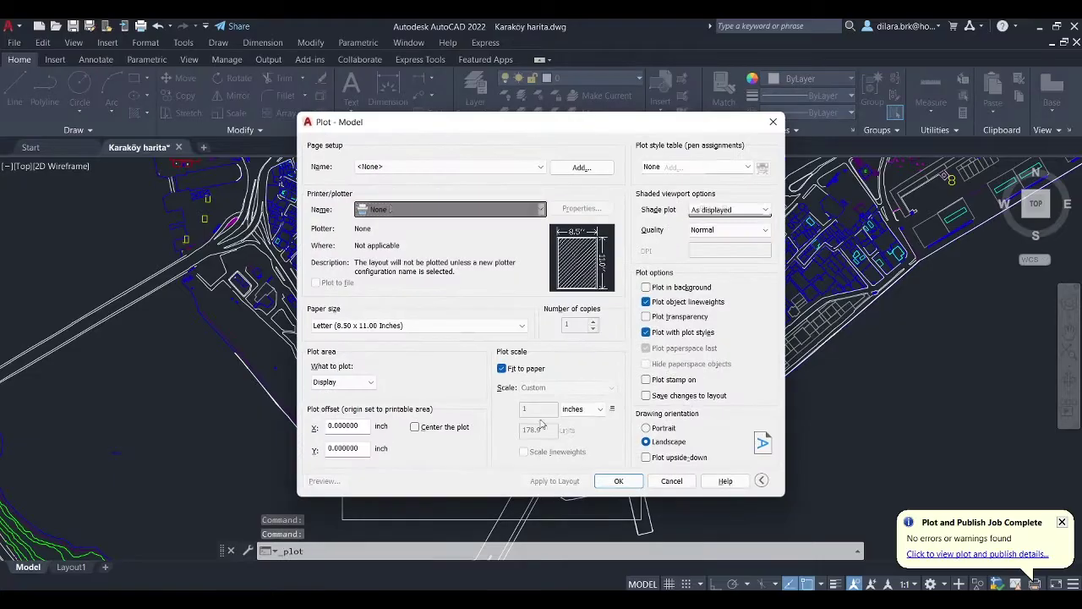
pyautogui.click(397, 166)
pyautogui.click(394, 188)
pyautogui.click(431, 381)
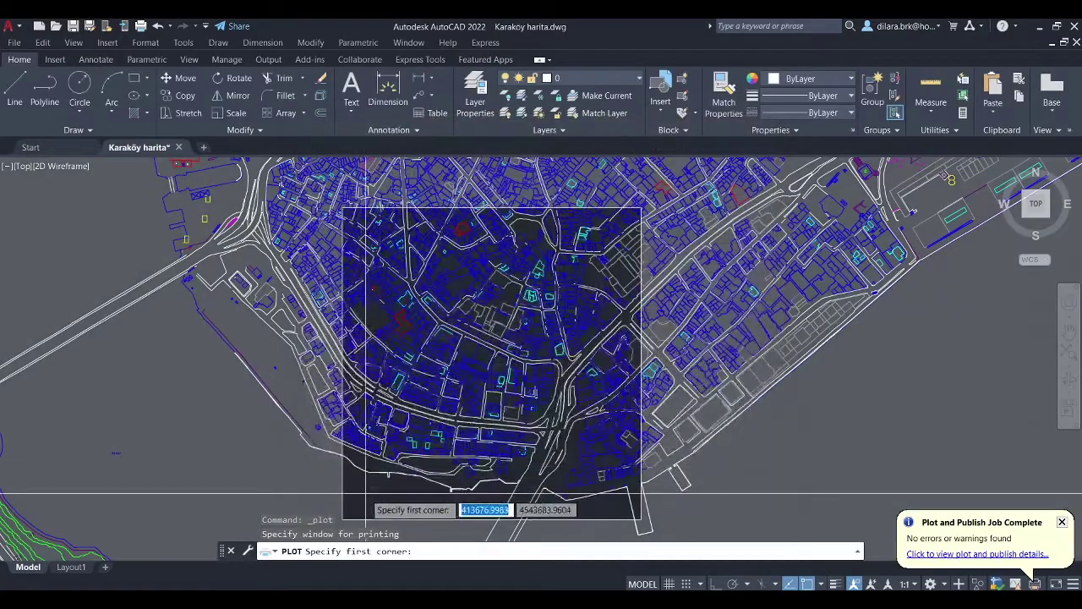
pyautogui.click(342, 519)
pyautogui.scroll(5, 668, 208)
pyautogui.scroll(2, 587, 218)
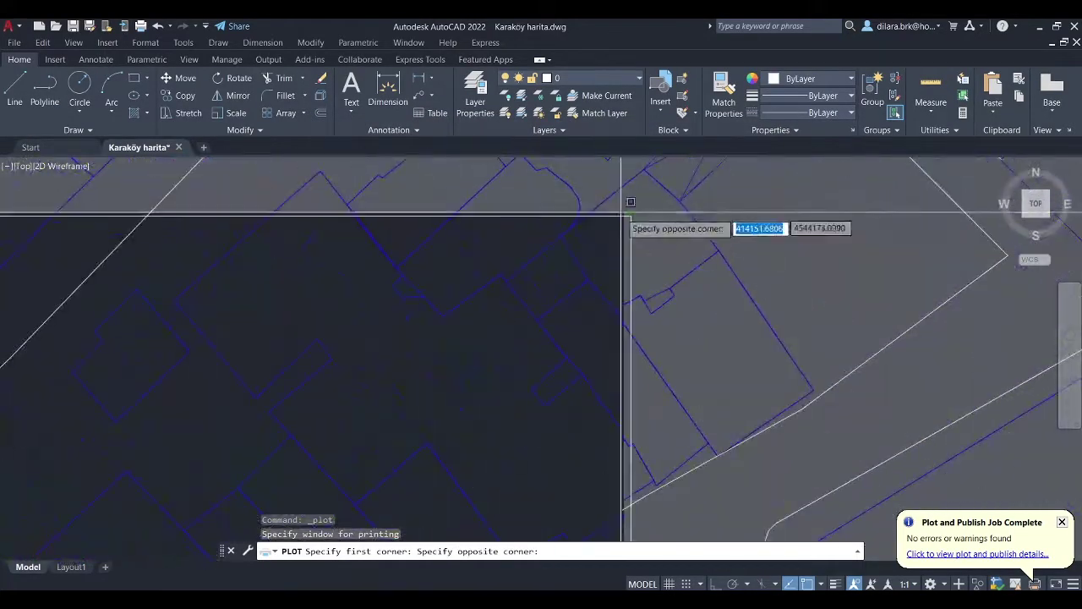
pyautogui.click(626, 221)
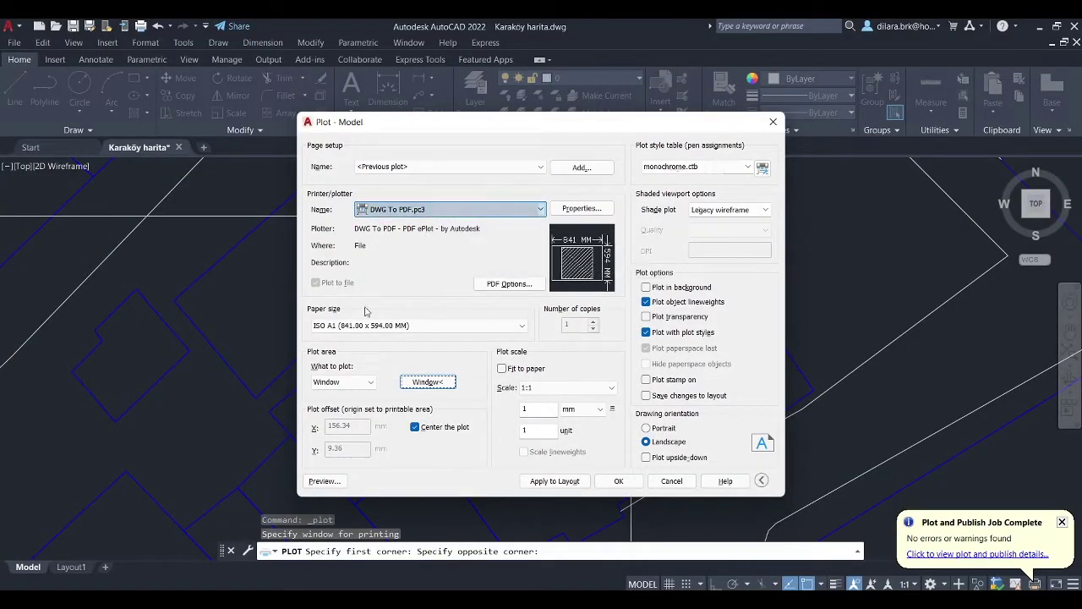
# Step: Set ISO A1 (841 x 594 mm) paper and the monochrome.ctb plot style for all layouts
pyautogui.click(434, 330)
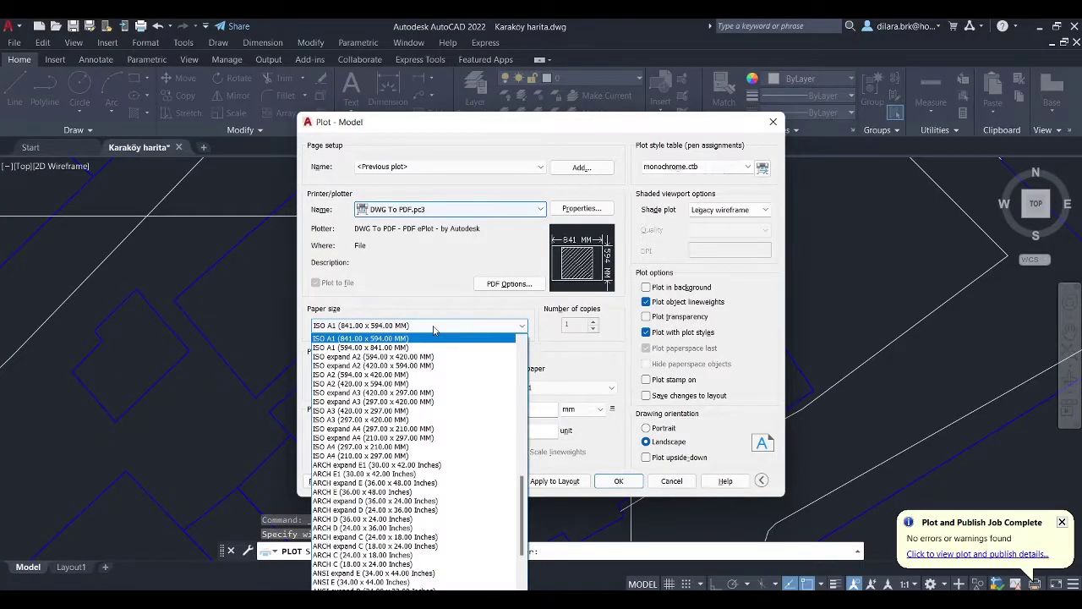
pyautogui.click(422, 338)
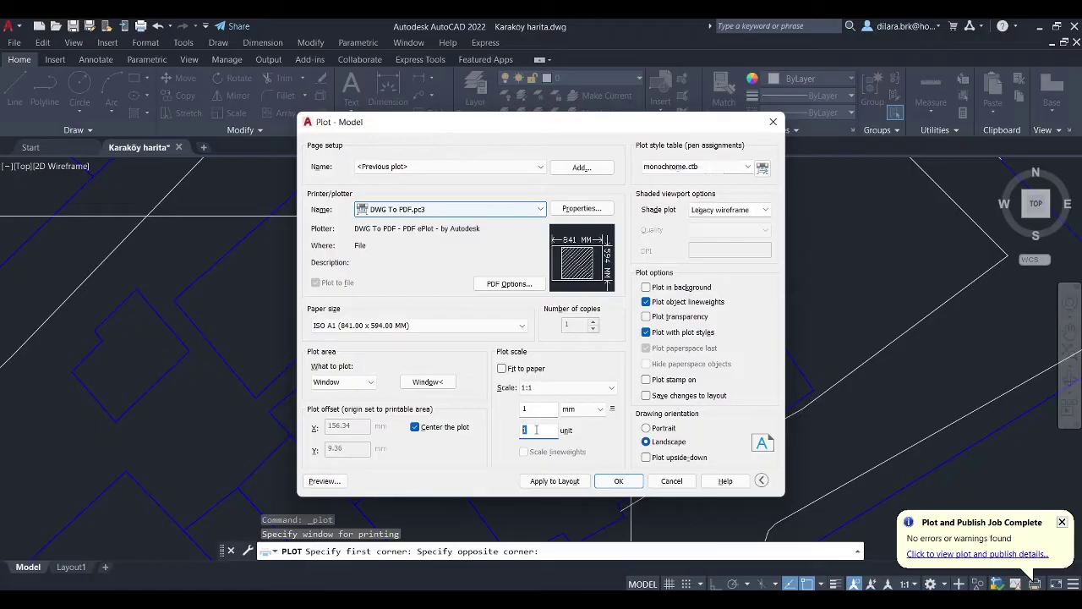
pyautogui.click(695, 166)
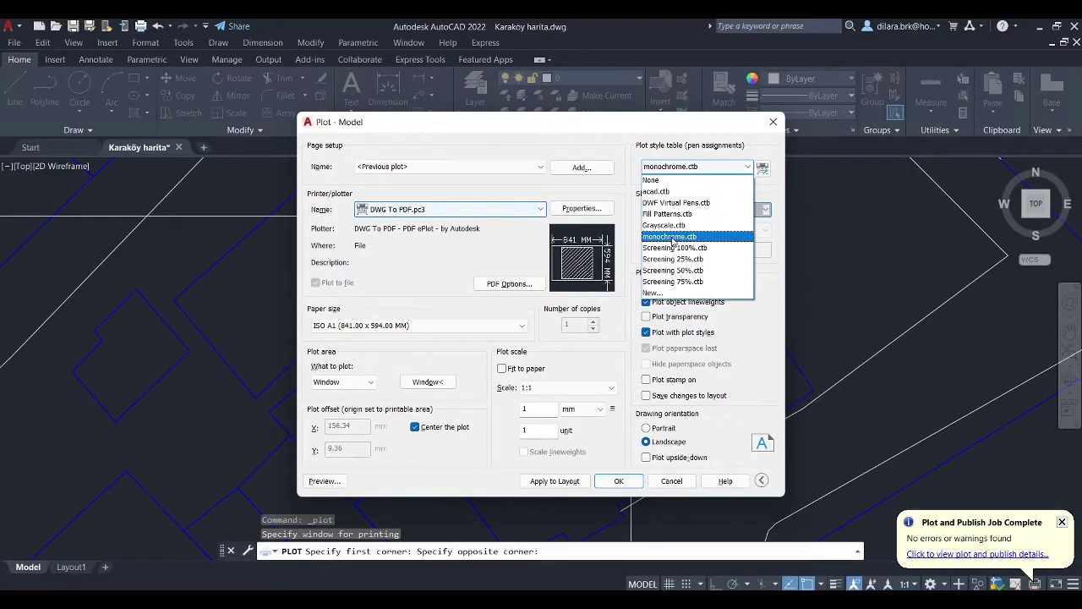
pyautogui.click(673, 238)
pyautogui.click(542, 345)
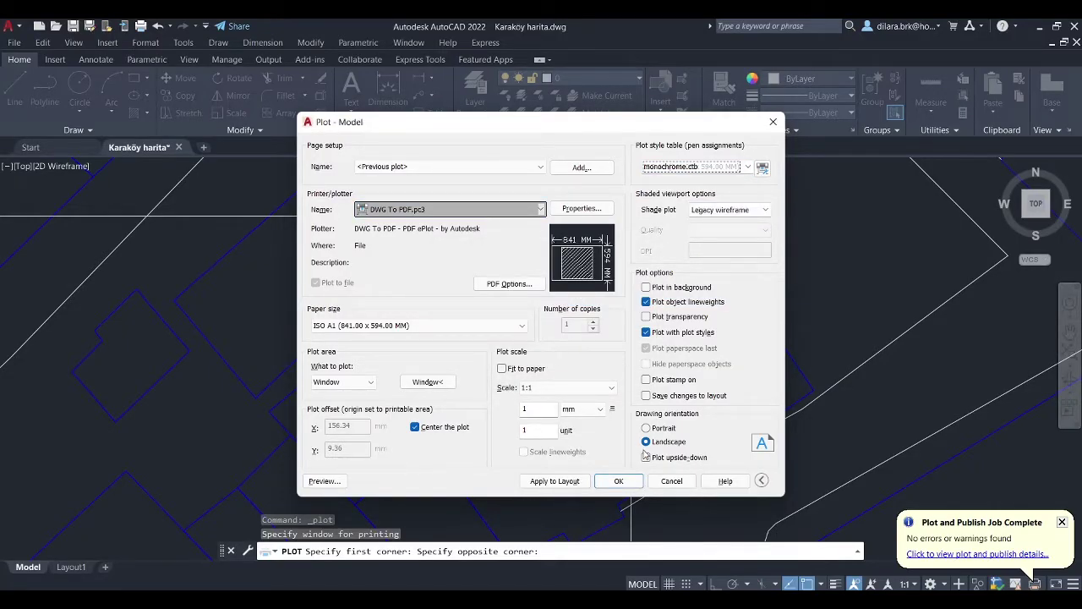
# Step: Plot to PDF, overwriting the existing Karaköy harita-Model.pdf
pyautogui.click(618, 481)
pyautogui.click(732, 445)
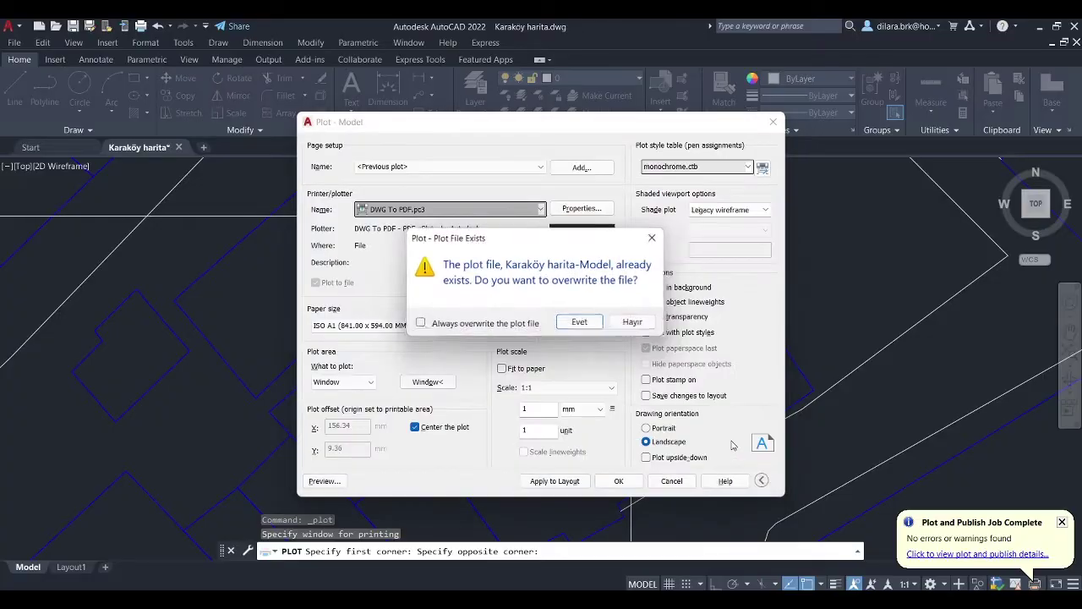
pyautogui.click(580, 322)
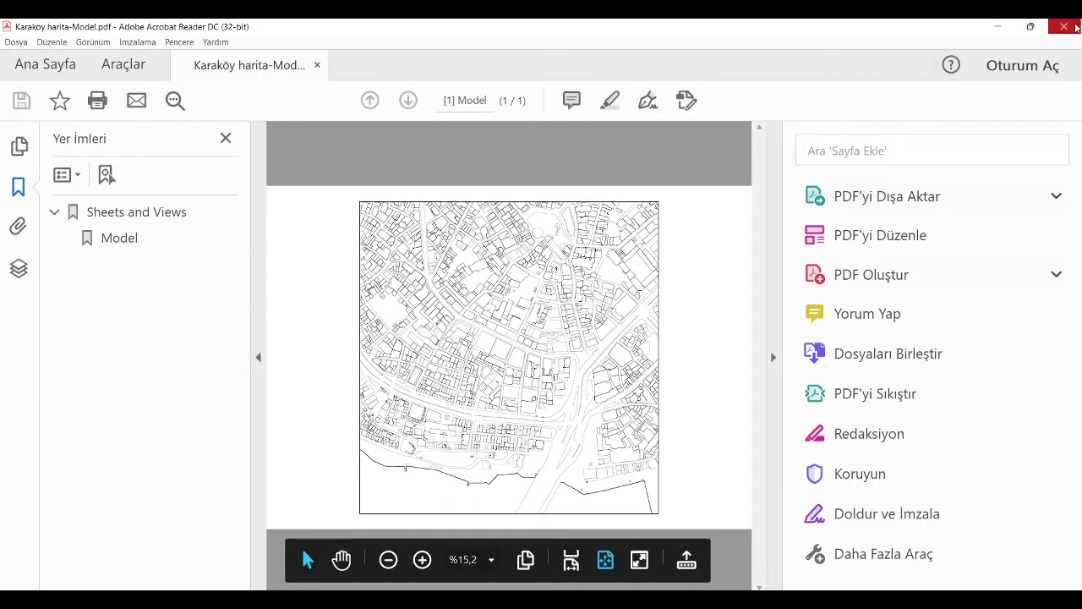
# Step: Open Karaköy harita-Model.pdf in Photoshop, importing its page
pyautogui.click(1075, 28)
pyautogui.scroll(-3, 493, 302)
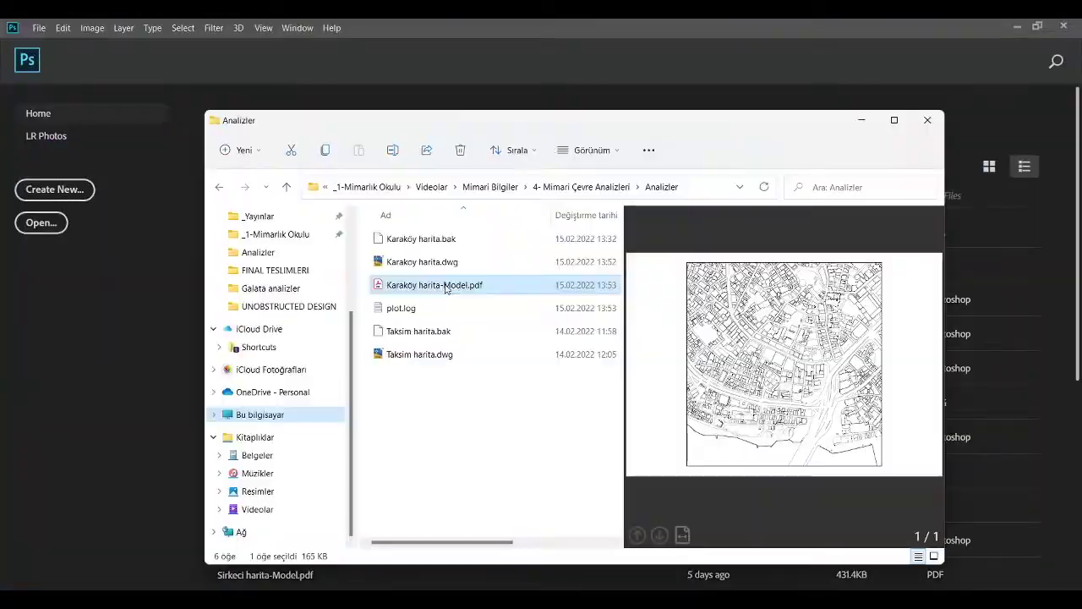
pyautogui.doubleClick(445, 289)
pyautogui.click(709, 390)
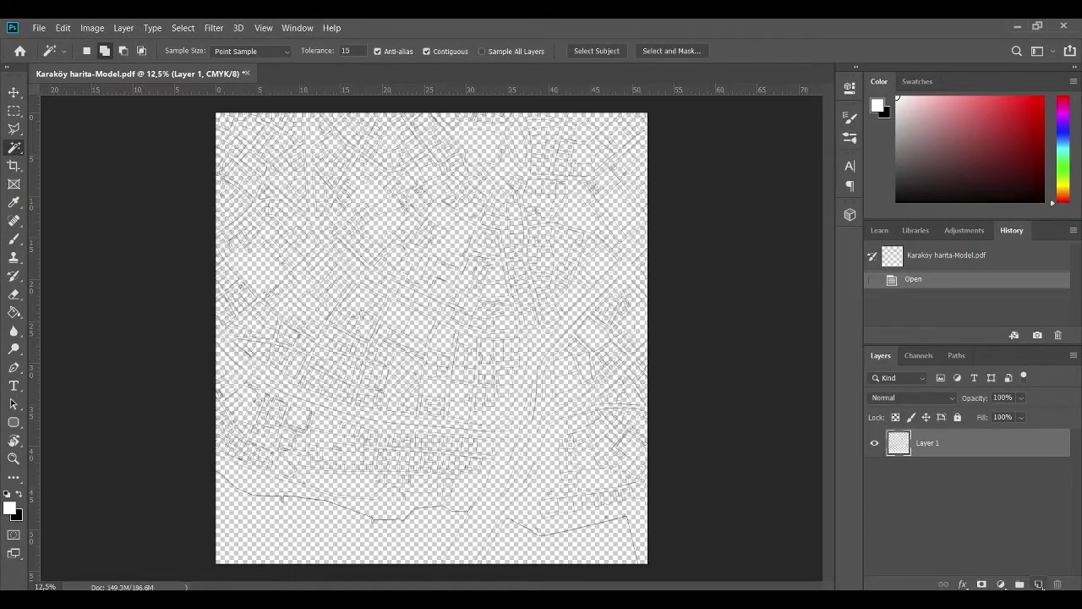
# Step: Create a white-filled layer below Layer 1, name it 'arka plan', lock it, and reselect Layer 1
pyautogui.click(1039, 585)
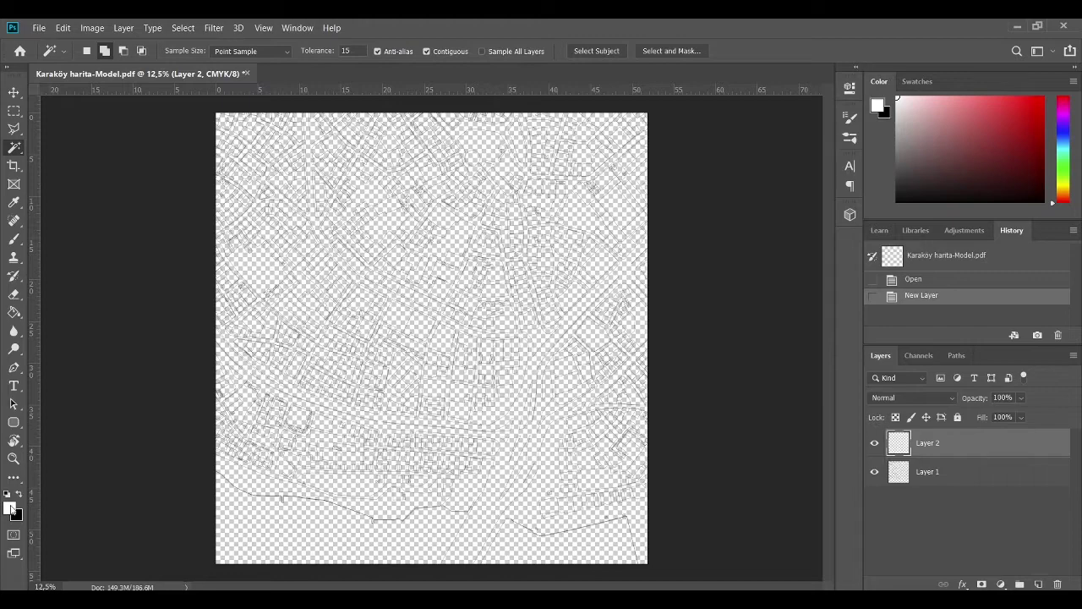
pyautogui.click(15, 312)
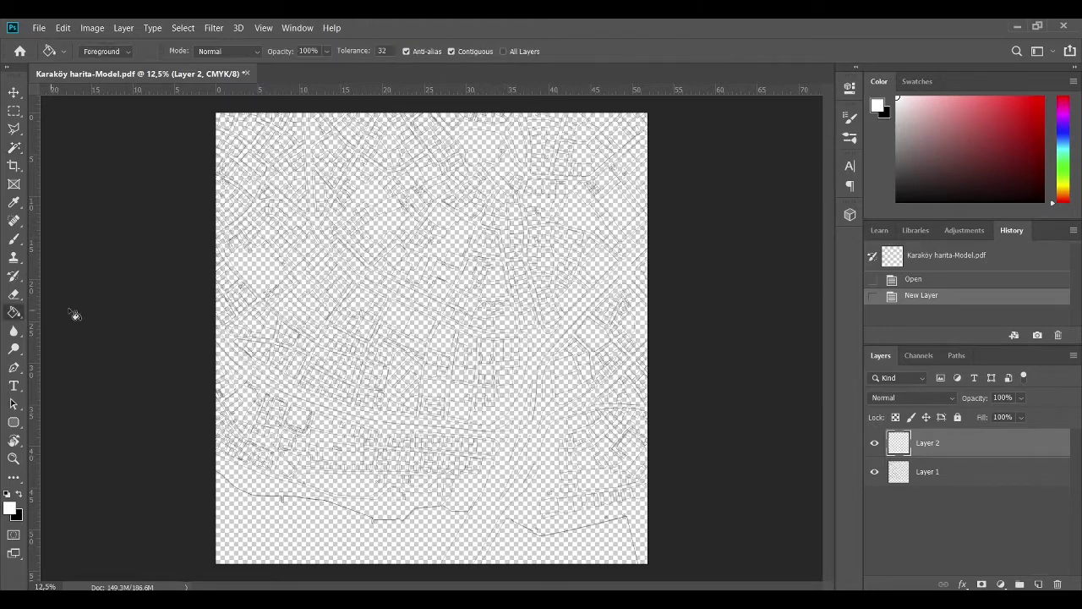
pyautogui.click(493, 259)
pyautogui.moveTo(940, 445); pyautogui.dragTo(936, 493)
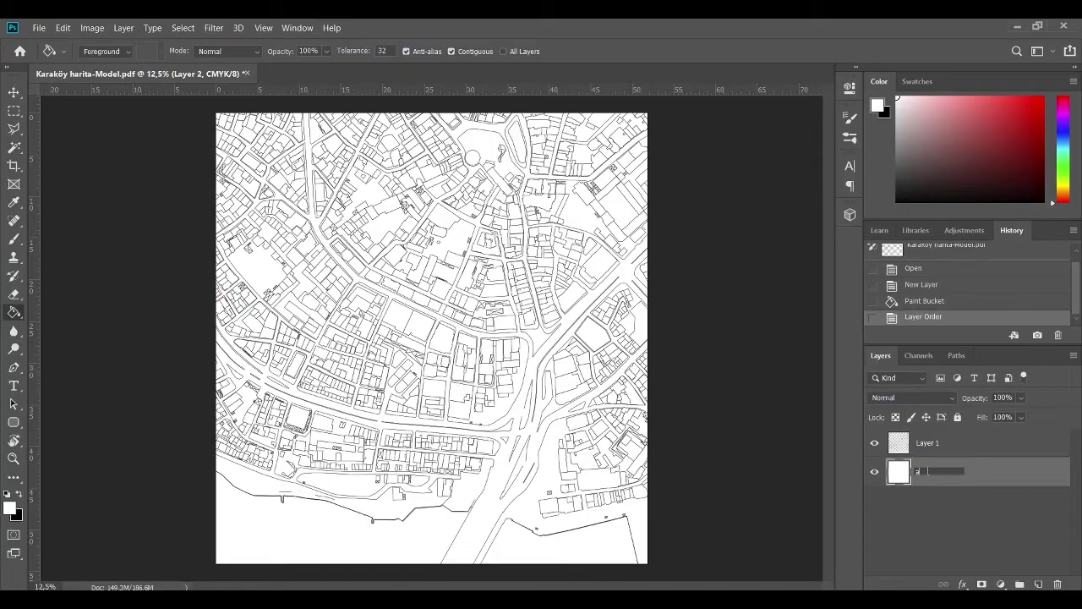
pyautogui.write('rka plan')
pyautogui.press('Return')
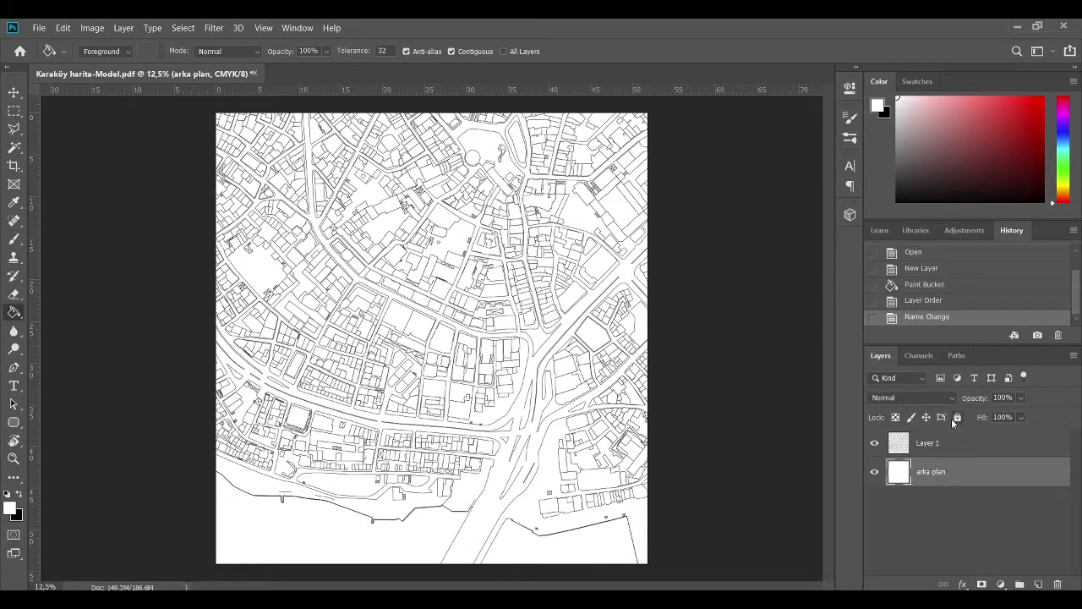
pyautogui.click(957, 417)
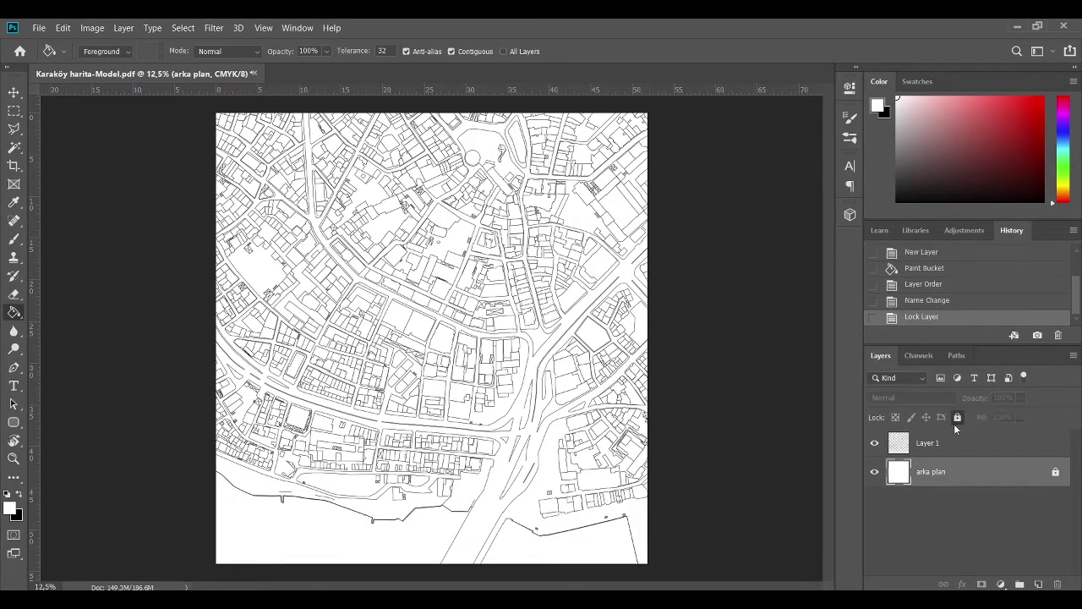
pyautogui.click(941, 442)
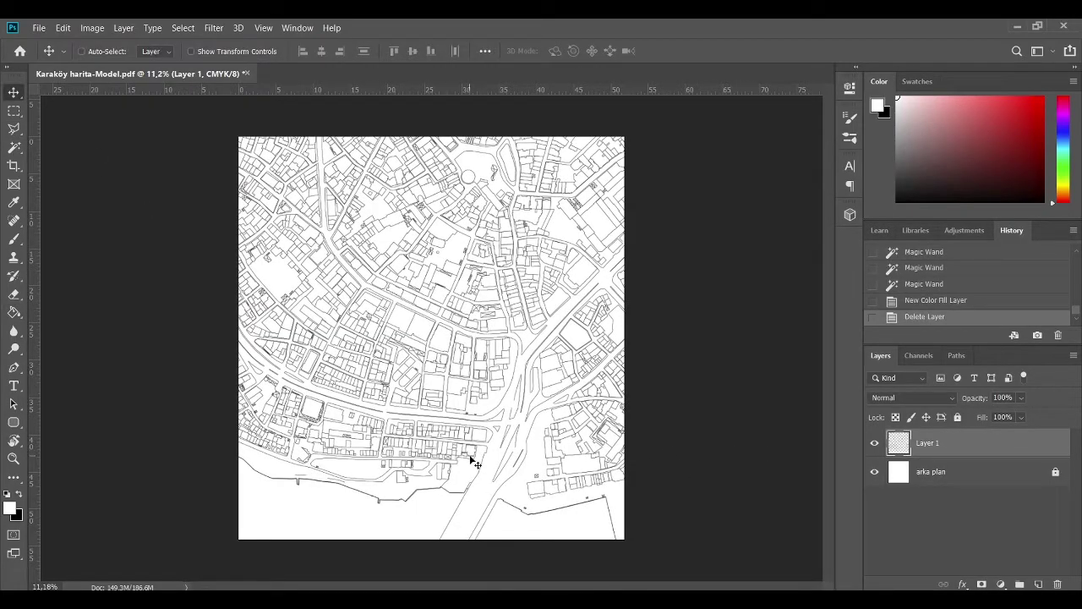
# Step: With the Magic Wand in add-to-selection mode, select the first four building footprints
pyautogui.click(14, 148)
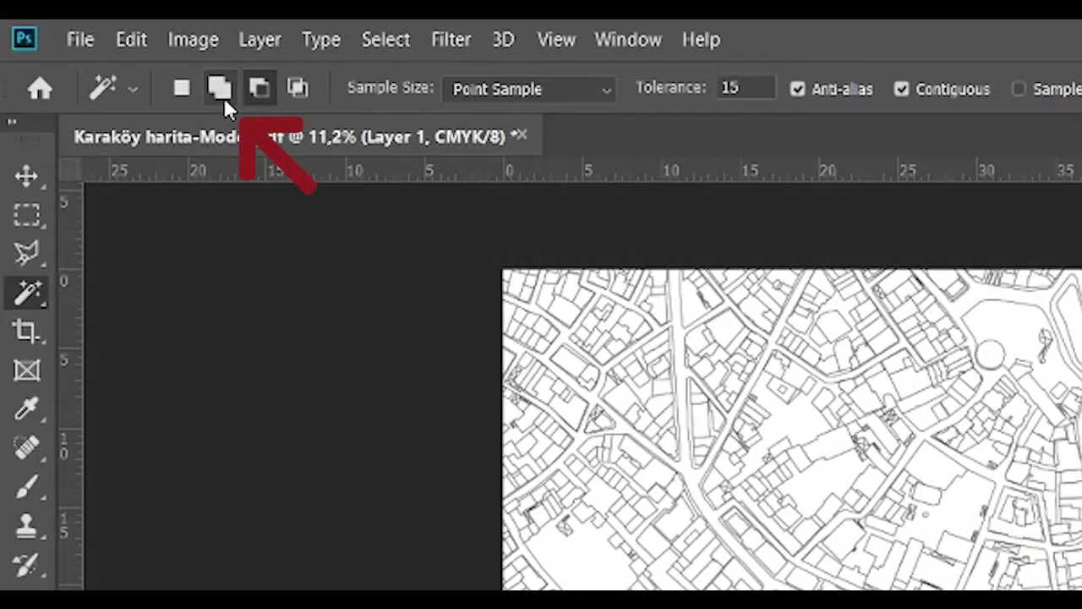
pyautogui.click(106, 52)
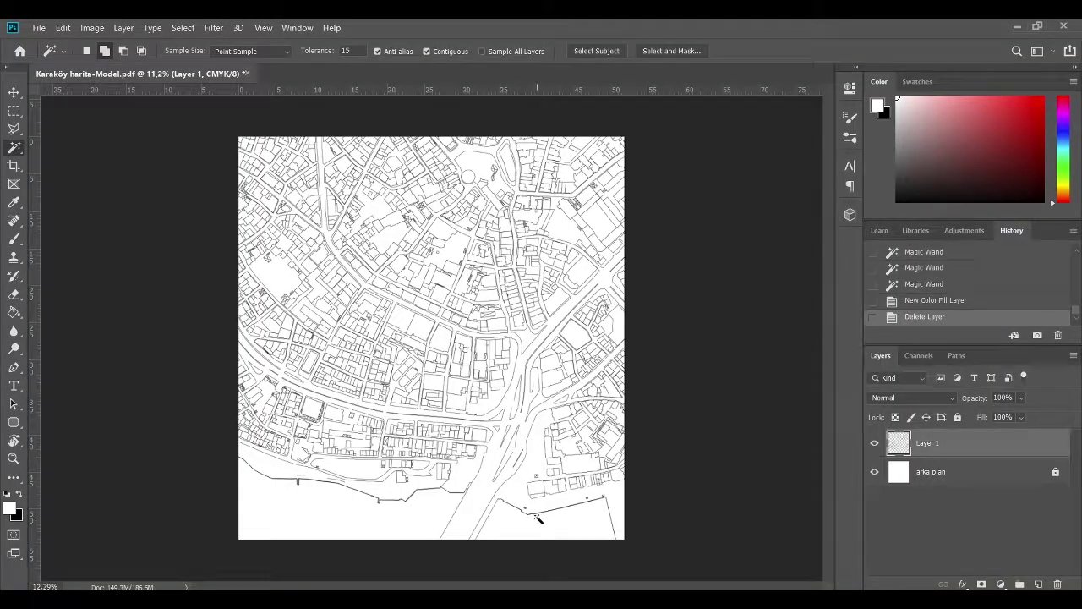
pyautogui.scroll(3, 538, 517)
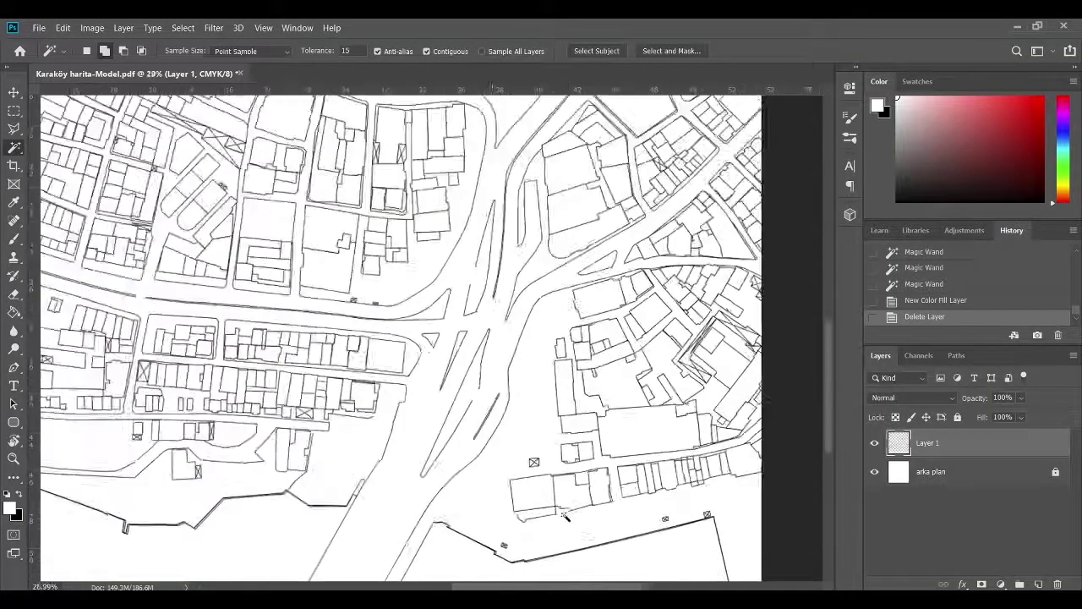
pyautogui.scroll(2, 541, 499)
pyautogui.scroll(2, 536, 498)
pyautogui.click(526, 486)
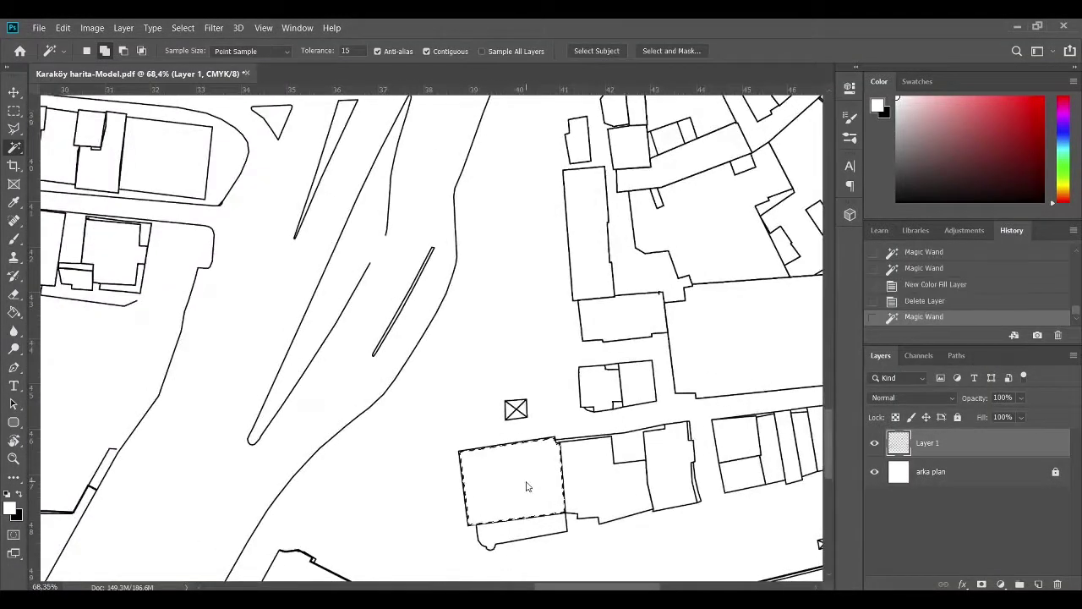
pyautogui.click(522, 538)
pyautogui.click(596, 492)
pyautogui.click(668, 464)
# Step: Add the neighbouring row of narrow buildings and the building beside it to the selection
pyautogui.moveTo(732, 475); pyautogui.dragTo(512, 480)
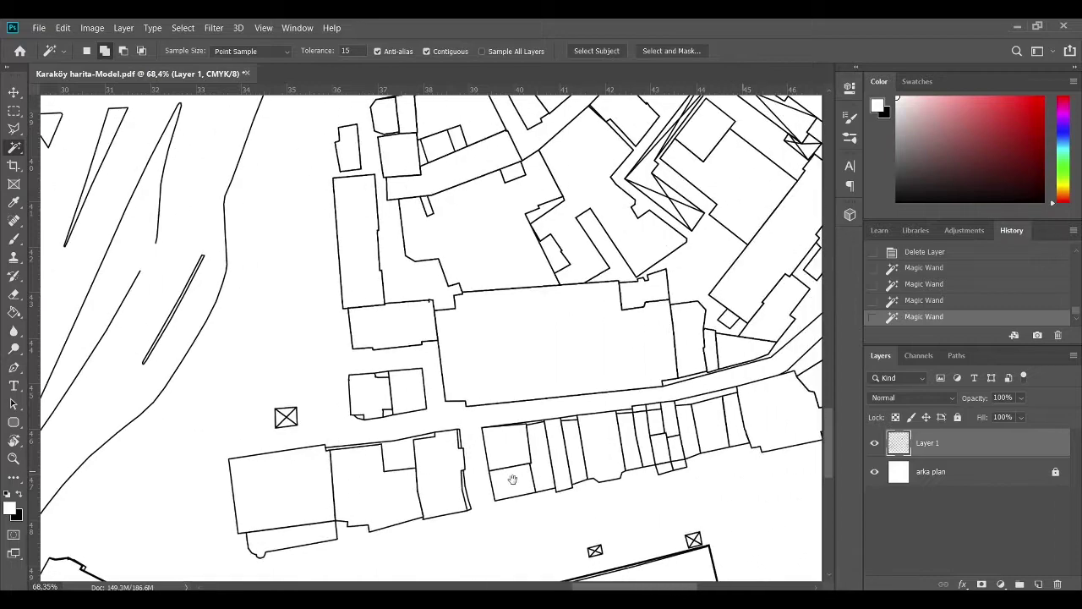
pyautogui.click(510, 465)
pyautogui.click(546, 456)
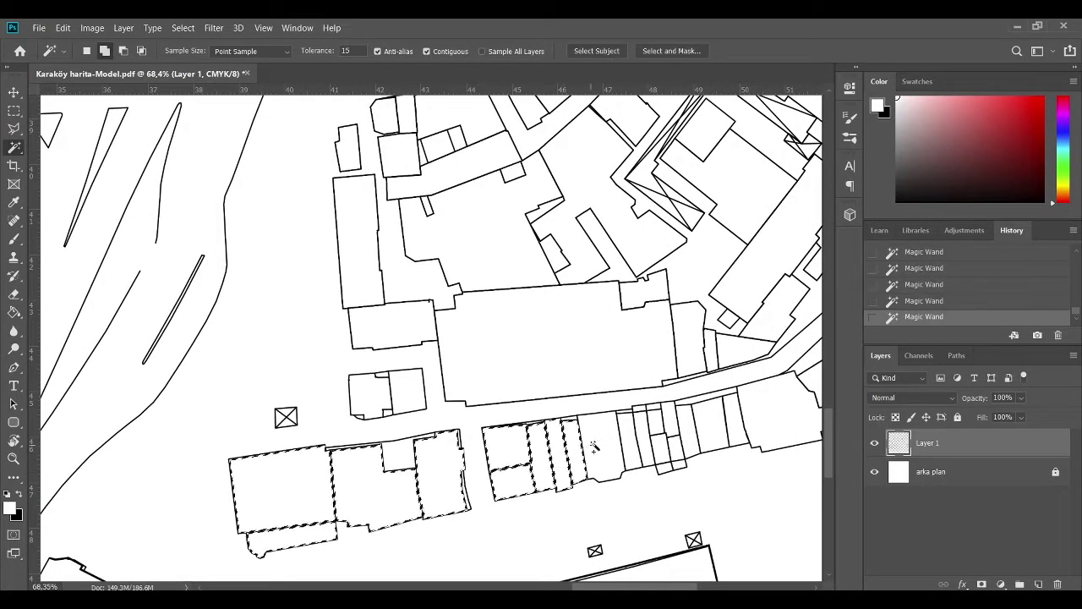
pyautogui.click(595, 448)
pyautogui.click(636, 440)
pyautogui.click(659, 438)
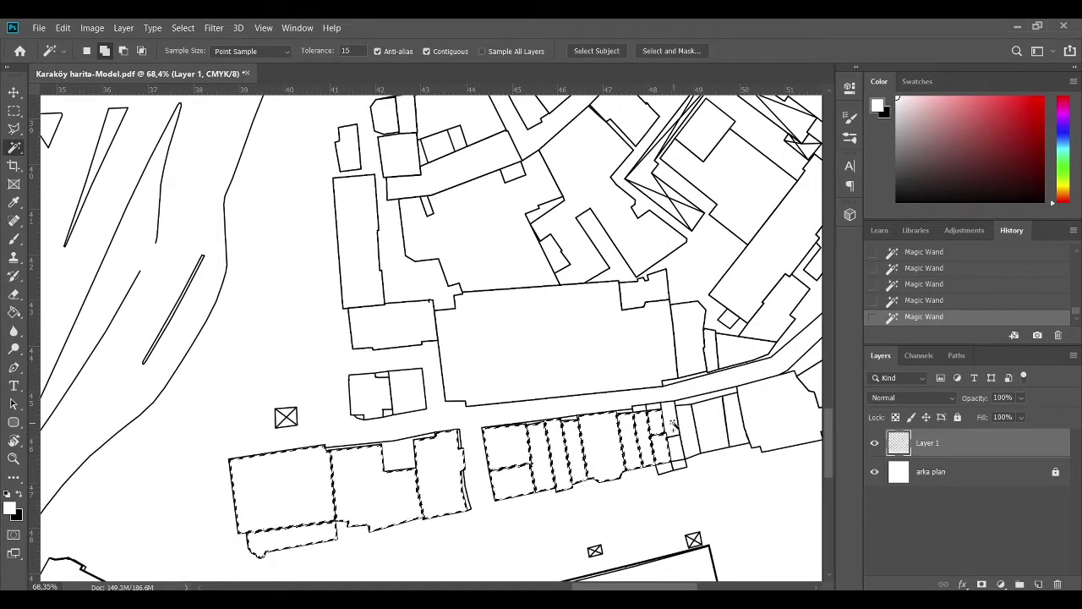
pyautogui.click(687, 431)
pyautogui.click(714, 424)
pyautogui.click(755, 438)
pyautogui.hscroll(5, 580, 443)
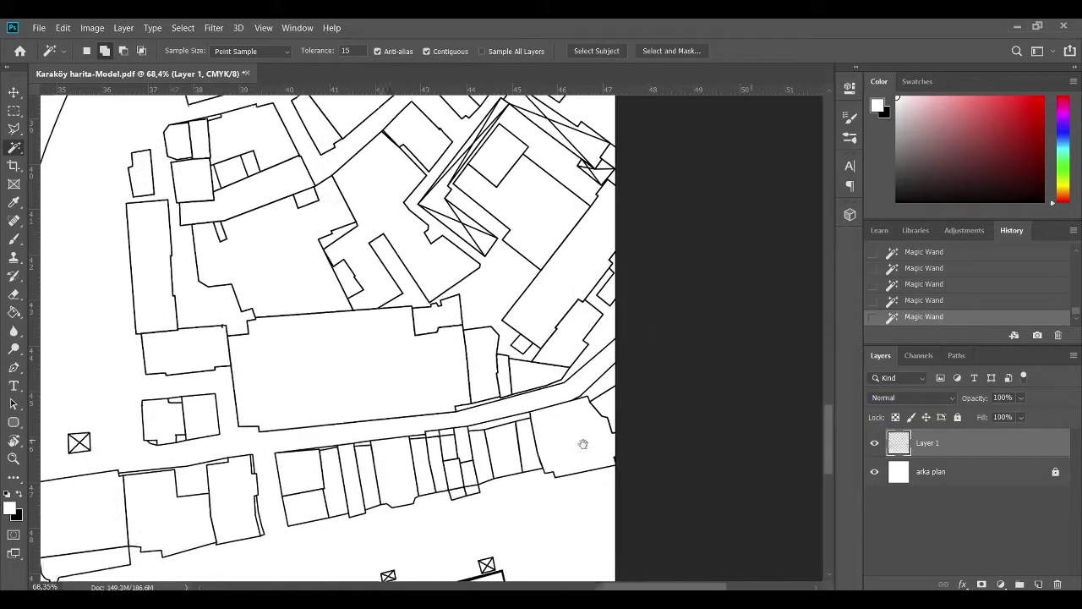
# Step: Add the large central block and the left-side and top-left buildings to the selection
pyautogui.click(338, 372)
pyautogui.click(174, 351)
pyautogui.click(139, 270)
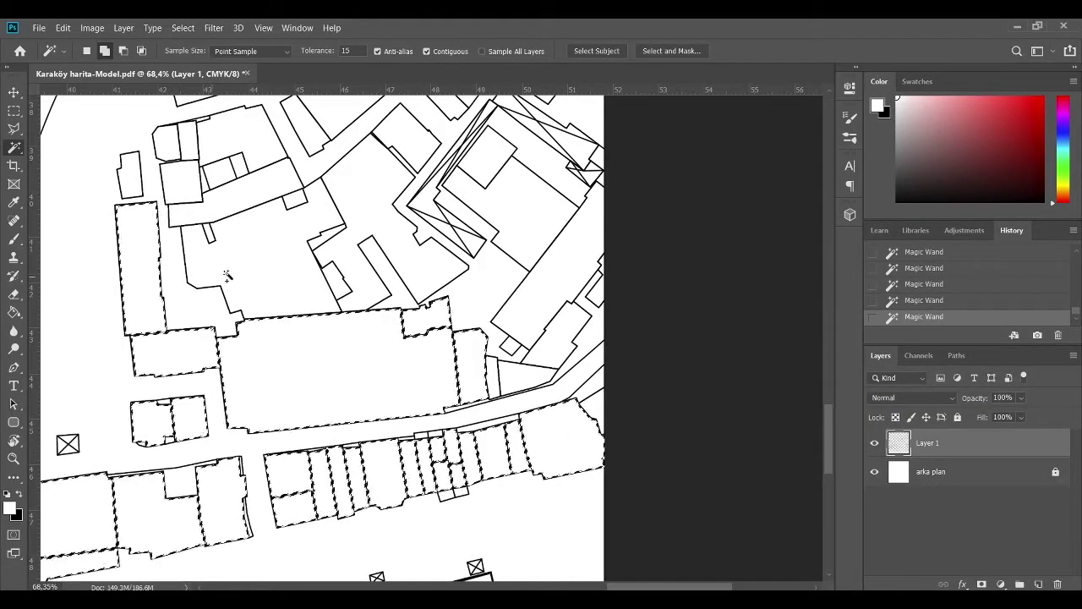
pyautogui.click(254, 254)
pyautogui.click(220, 182)
pyautogui.click(135, 175)
pyautogui.click(228, 169)
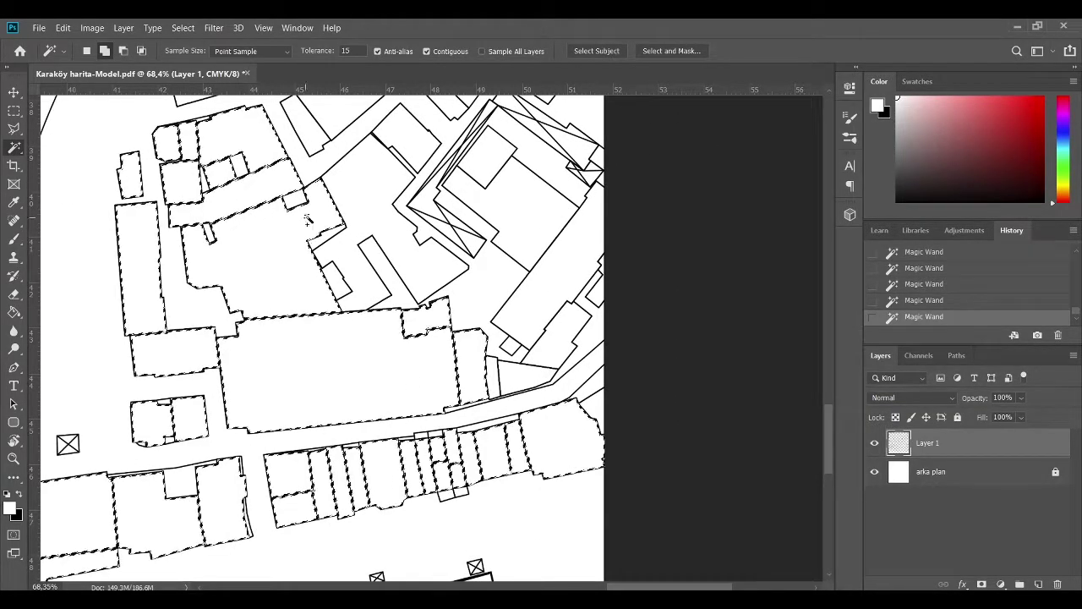
pyautogui.click(358, 267)
# Step: Add the buildings along the road to the selection
pyautogui.scroll(2, 503, 254)
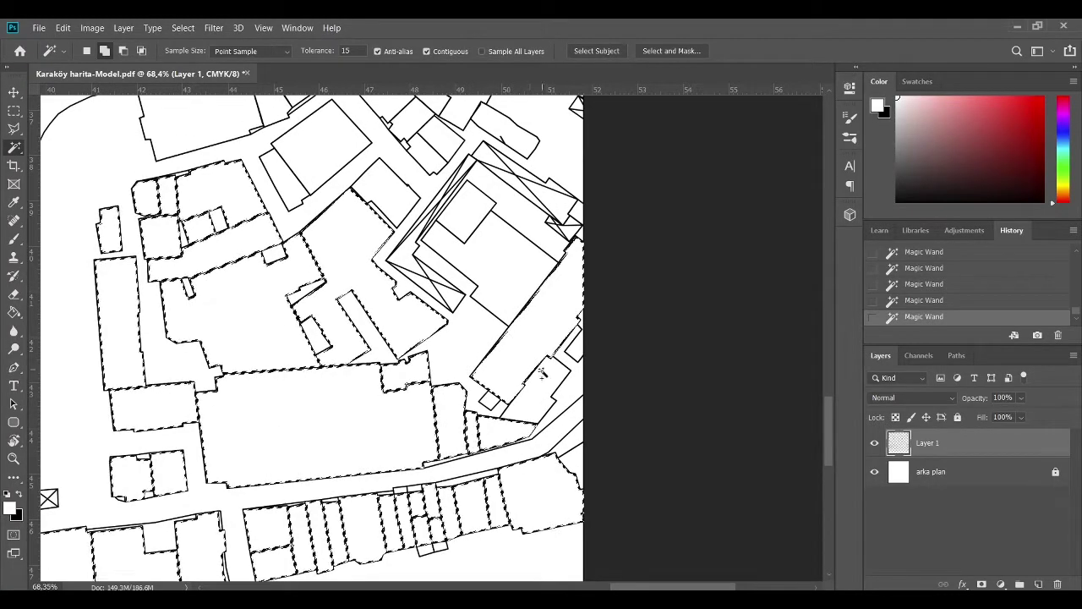
pyautogui.scroll(3, 542, 372)
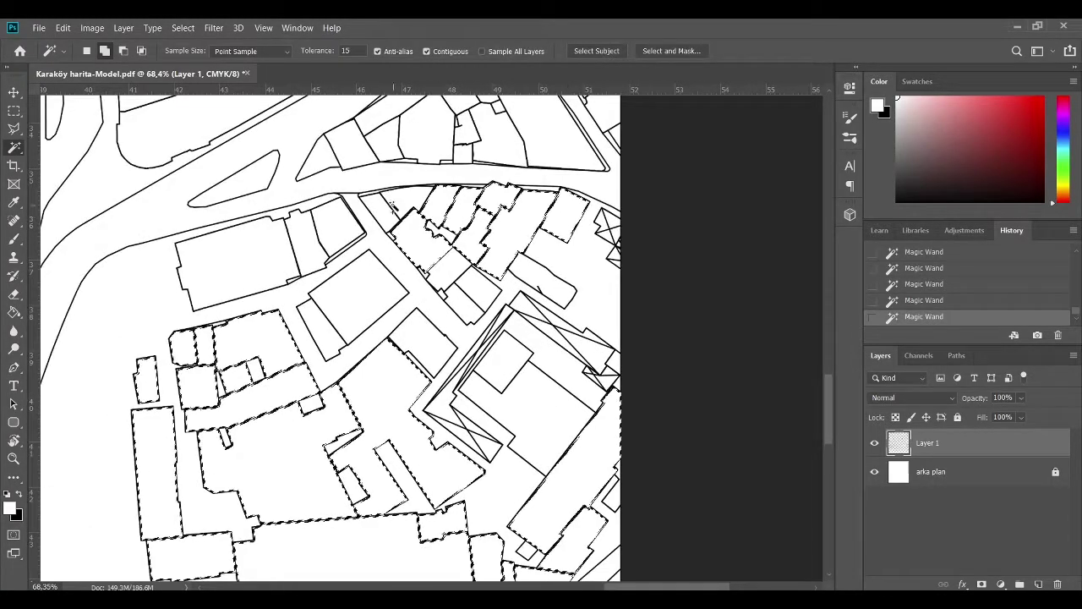
pyautogui.click(391, 205)
pyautogui.click(539, 276)
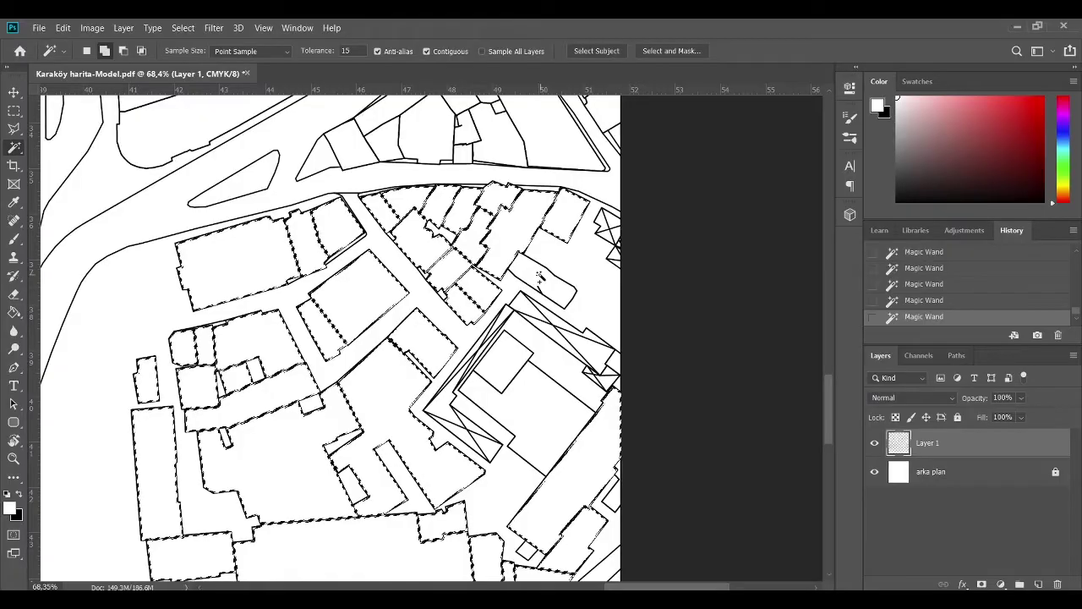
pyautogui.scroll(4, 539, 275)
pyautogui.click(558, 208)
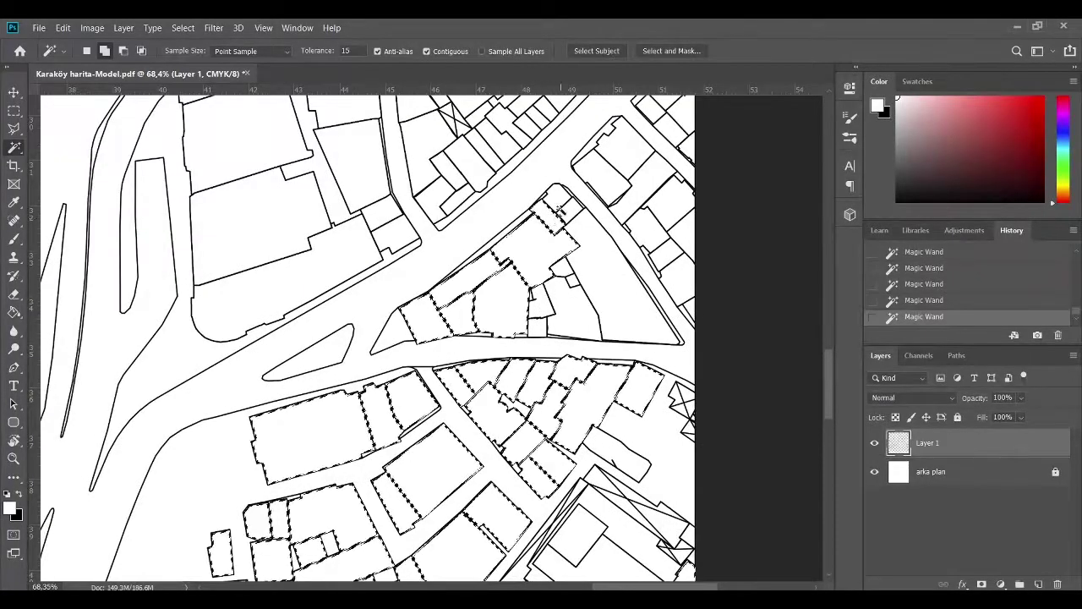
# Step: Add the top-right buildings and the middle block, including its lower row, to the selection
pyautogui.scroll(1, 558, 208)
pyautogui.scroll(3, 591, 270)
pyautogui.hscroll(2, 592, 270)
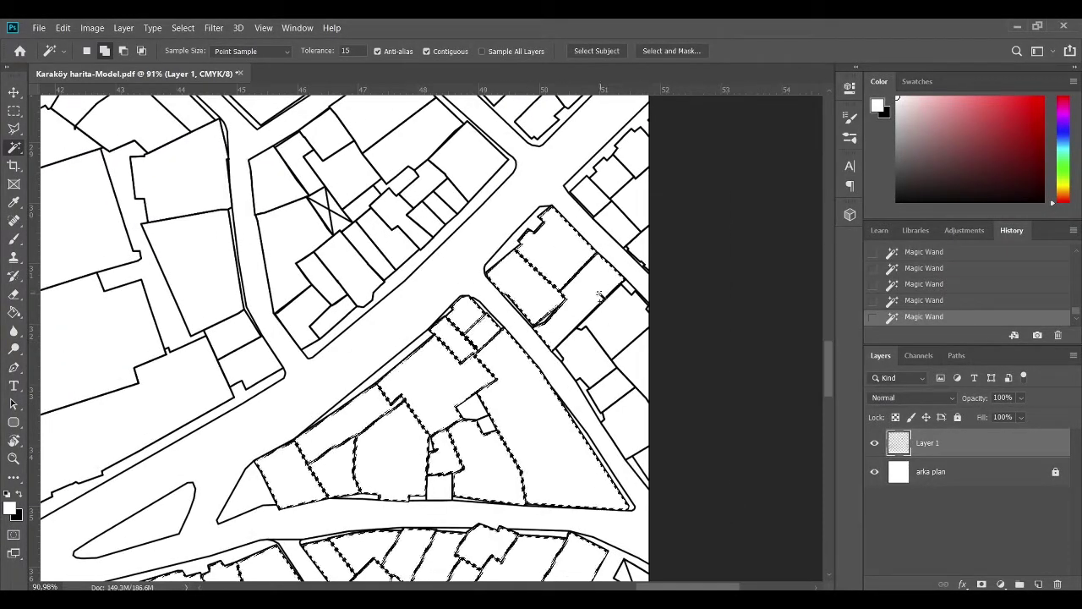
pyautogui.moveTo(517, 190); pyautogui.dragTo(552, 363)
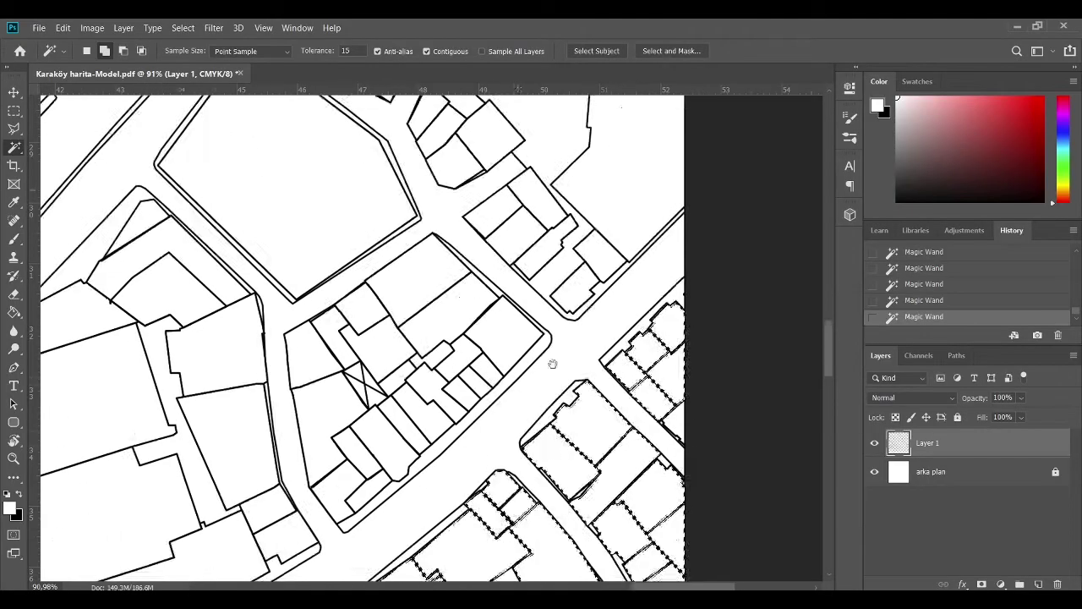
pyautogui.click(541, 229)
pyautogui.click(431, 287)
pyautogui.click(499, 338)
pyautogui.click(469, 395)
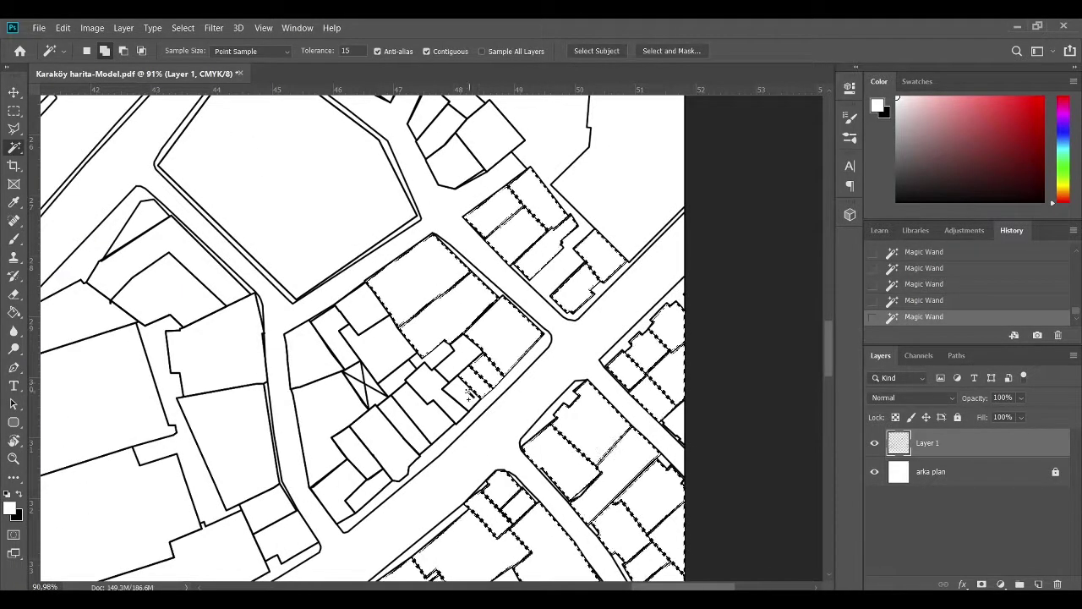
pyautogui.click(427, 410)
pyautogui.click(397, 457)
pyautogui.click(364, 452)
pyautogui.click(339, 336)
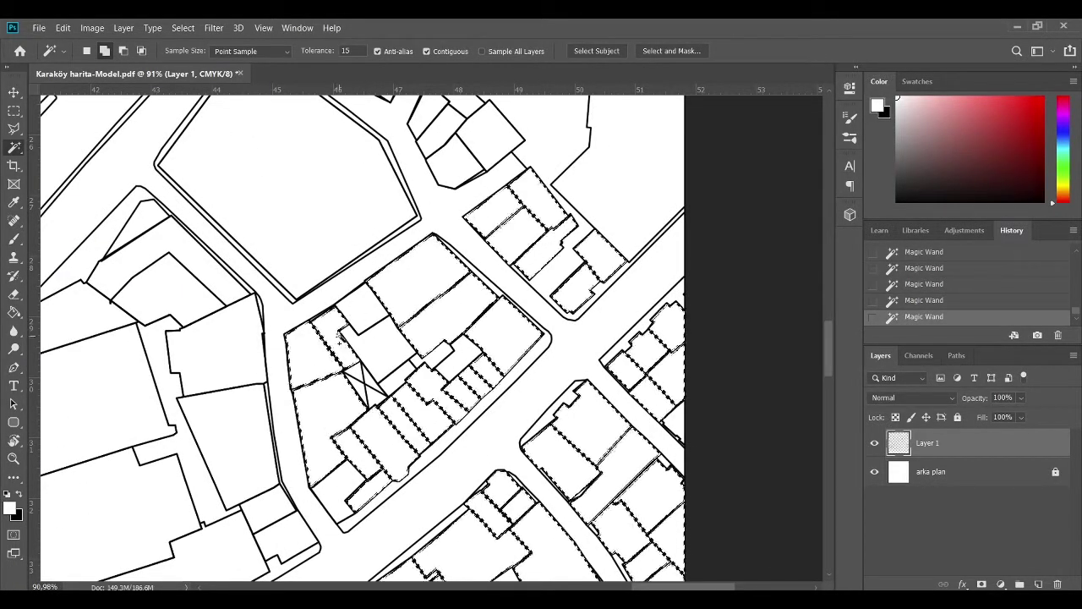
# Step: Add the buildings further up and the narrow block to the selection
pyautogui.scroll(2, 508, 263)
pyautogui.scroll(1, 508, 263)
pyautogui.scroll(1, 508, 264)
pyautogui.scroll(3, 508, 264)
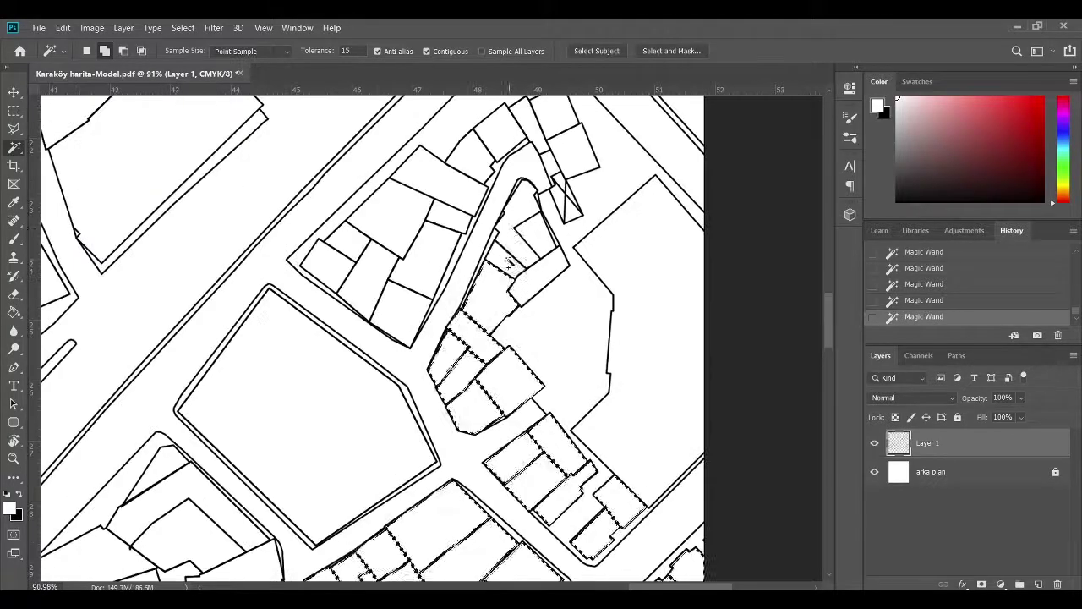
pyautogui.click(508, 264)
pyautogui.click(580, 149)
pyautogui.scroll(4, 559, 266)
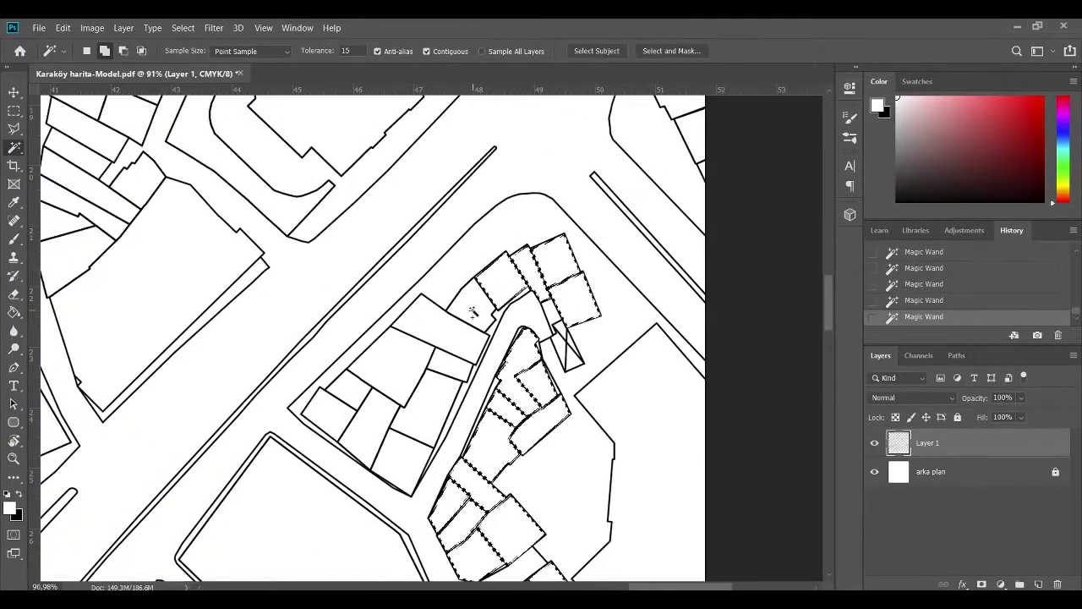
pyautogui.scroll(-2, 473, 312)
pyautogui.scroll(-2, 460, 317)
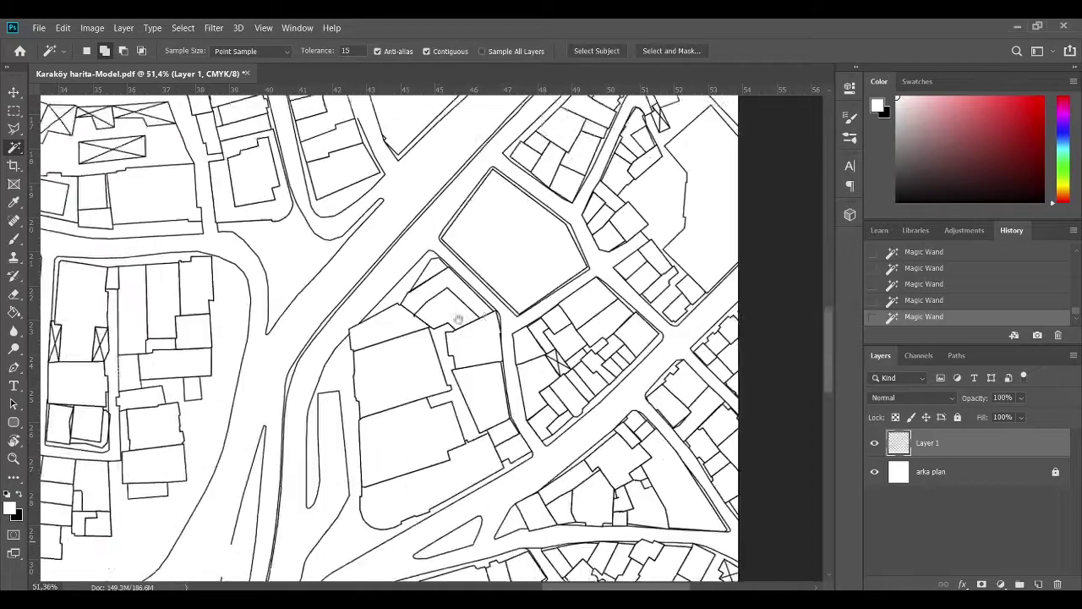
pyautogui.scroll(1, 457, 318)
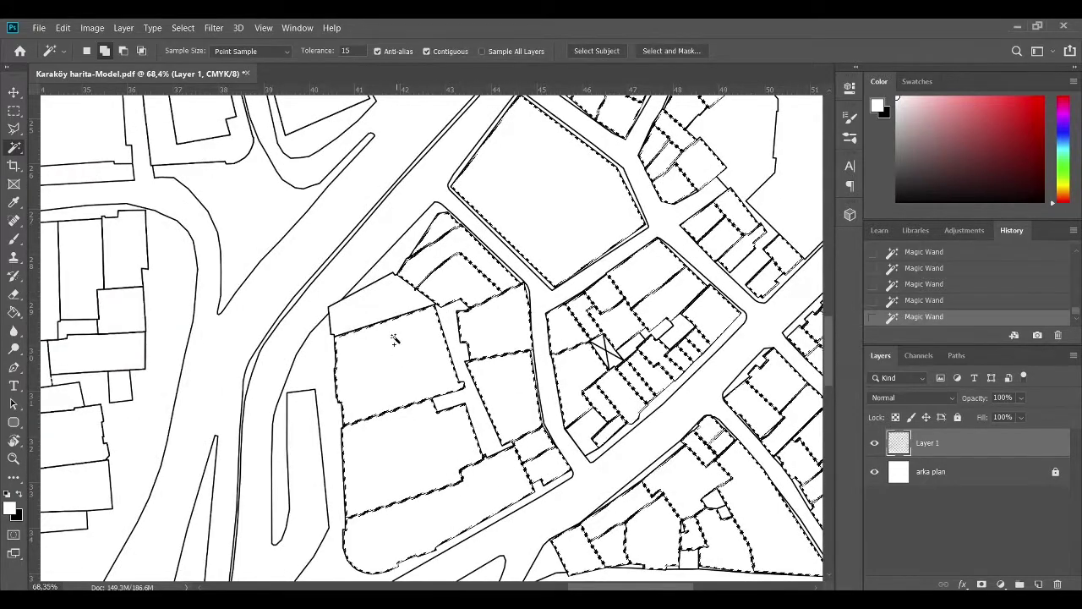
pyautogui.scroll(8, 394, 339)
pyautogui.hscroll(-4, 394, 339)
pyautogui.click(400, 234)
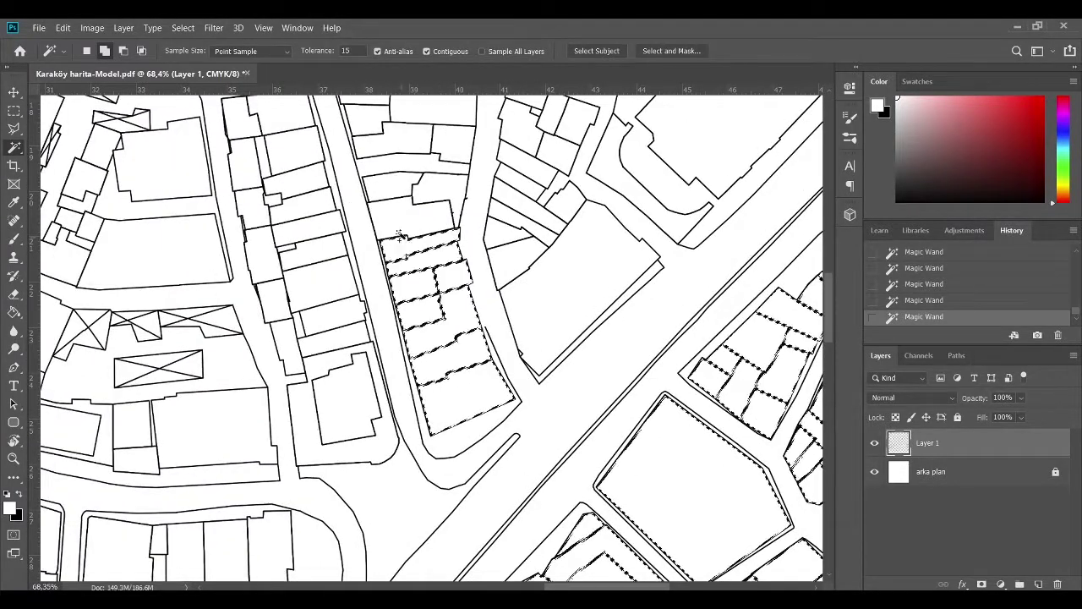
# Step: Bring up the new fill or adjustment layer menu in the Layers panel
pyautogui.scroll(-2, 400, 254)
pyautogui.hscroll(-2, 415, 295)
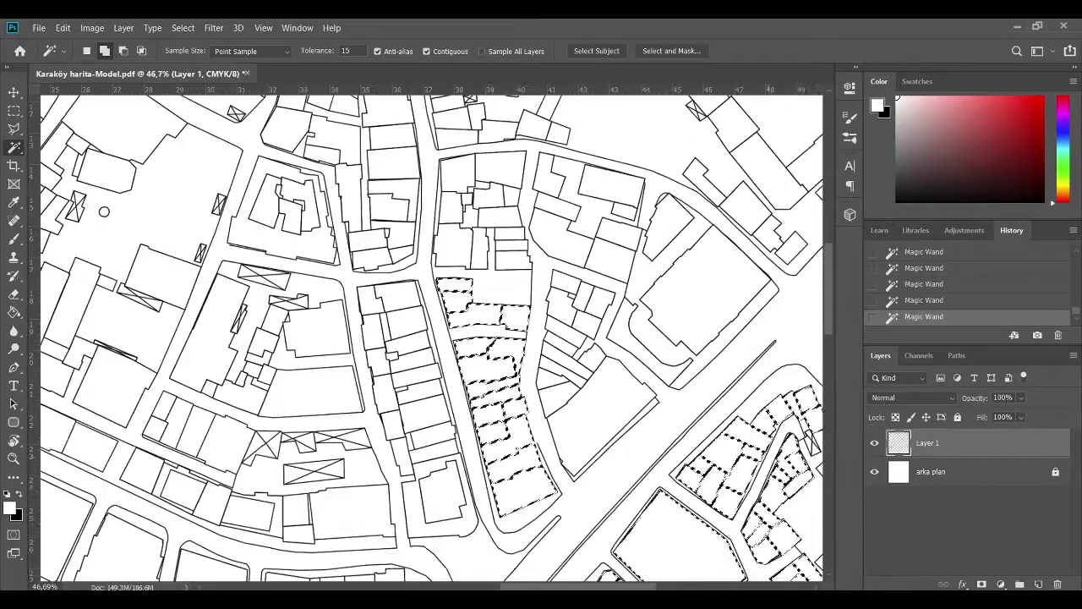
pyautogui.scroll(-5, 586, 435)
pyautogui.scroll(-2, 586, 434)
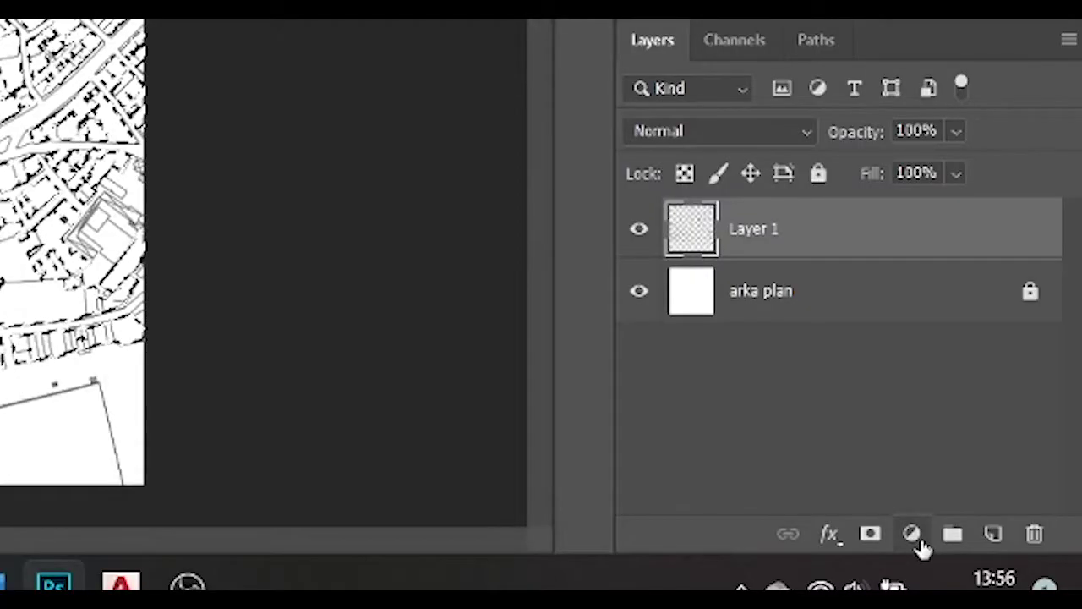
pyautogui.click(917, 540)
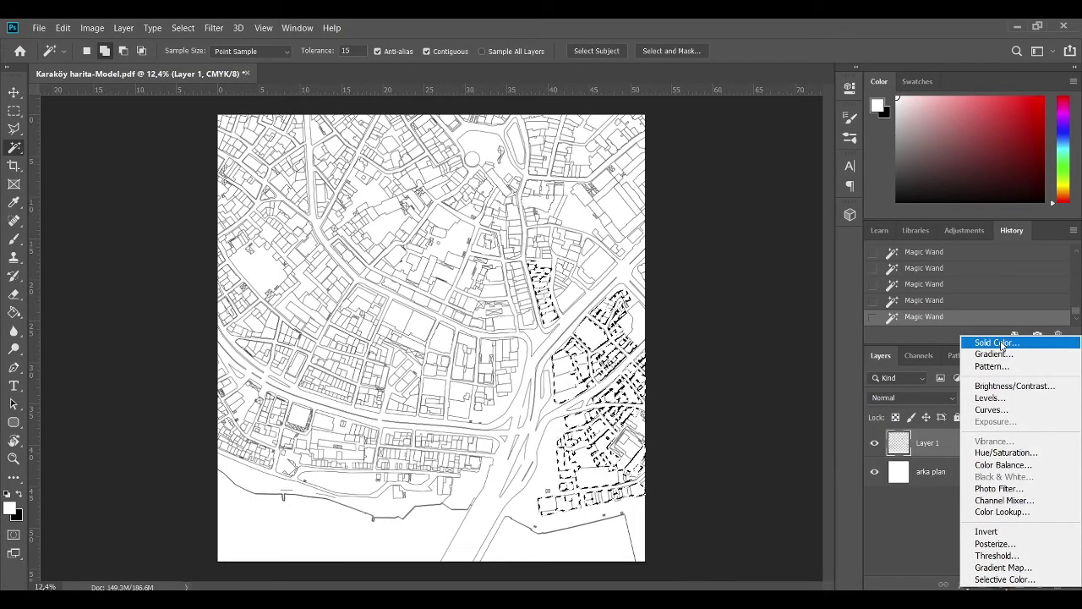
# Step: Create Color Fill 1 as a solid black (#000000) fill from the footprint selection
pyautogui.click(1000, 343)
pyautogui.moveTo(816, 194); pyautogui.dragTo(680, 332)
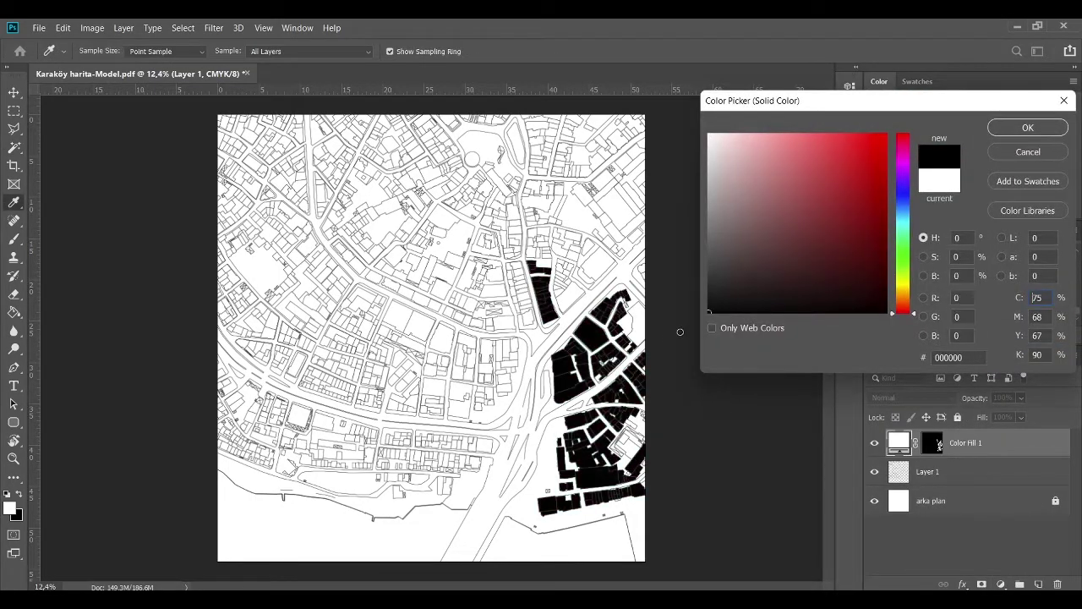
pyautogui.click(1027, 127)
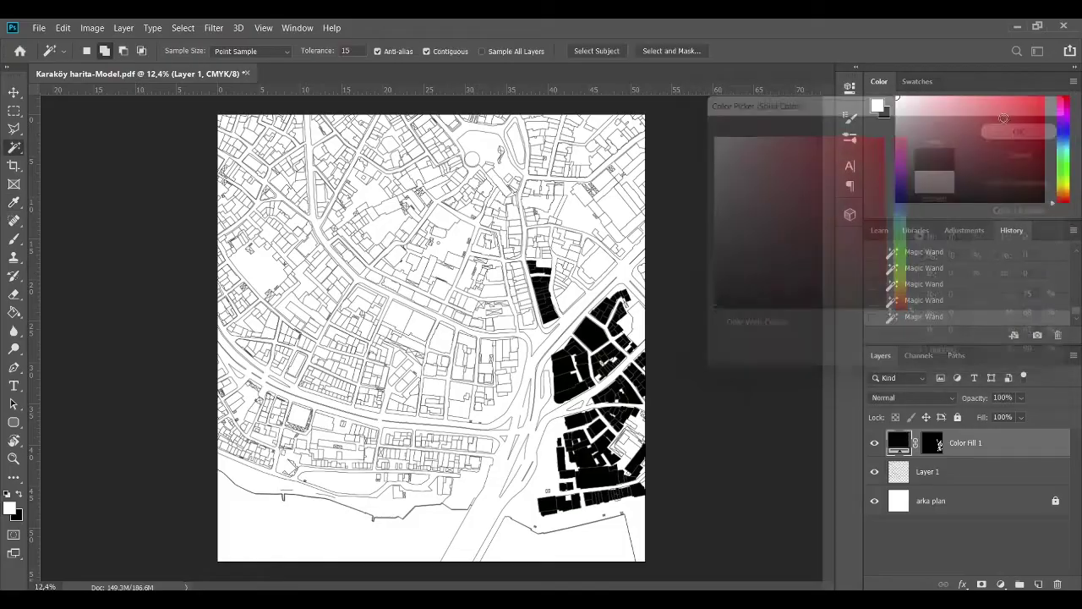
pyautogui.scroll(3, 471, 306)
pyautogui.scroll(2, 471, 306)
pyautogui.scroll(-2, 470, 306)
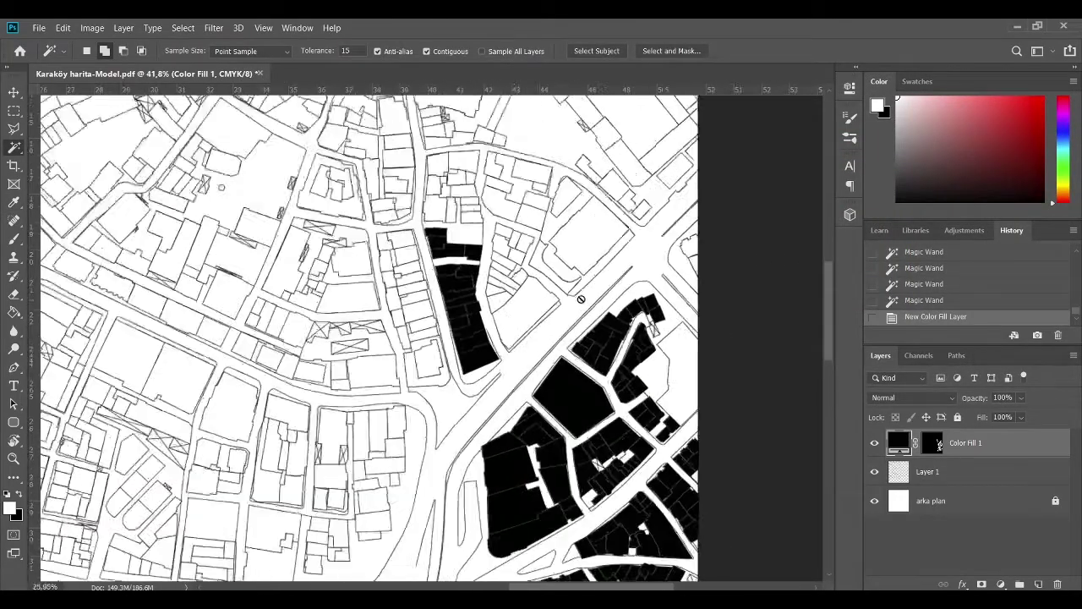
pyautogui.scroll(-1, 471, 306)
pyautogui.scroll(-1, 470, 306)
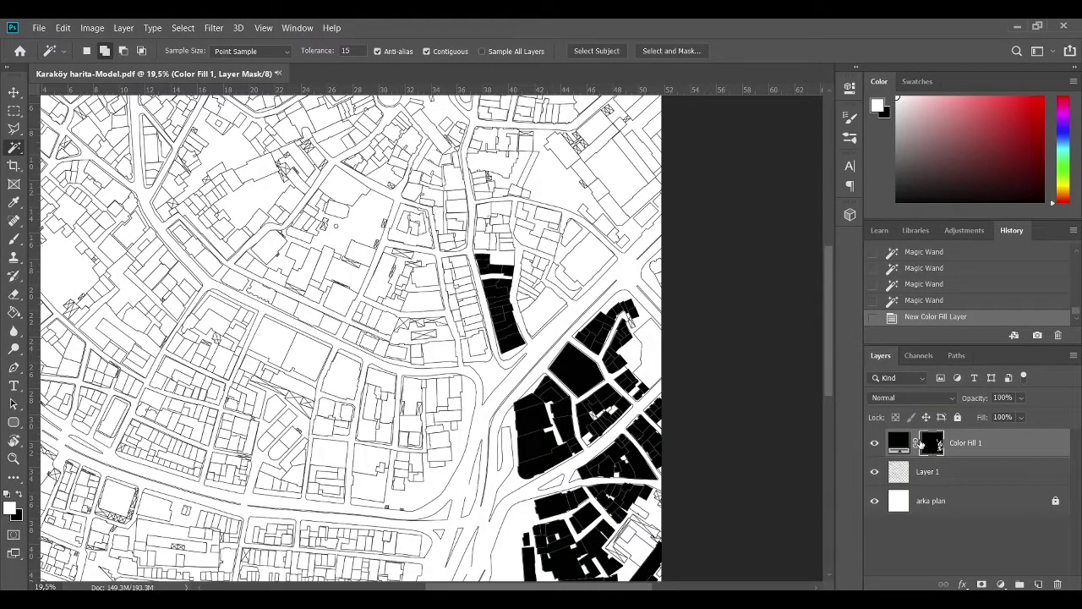
# Step: On Layer 1, Magic Wand-select the large central block plus neighbouring and right-hand buildings
pyautogui.click(926, 477)
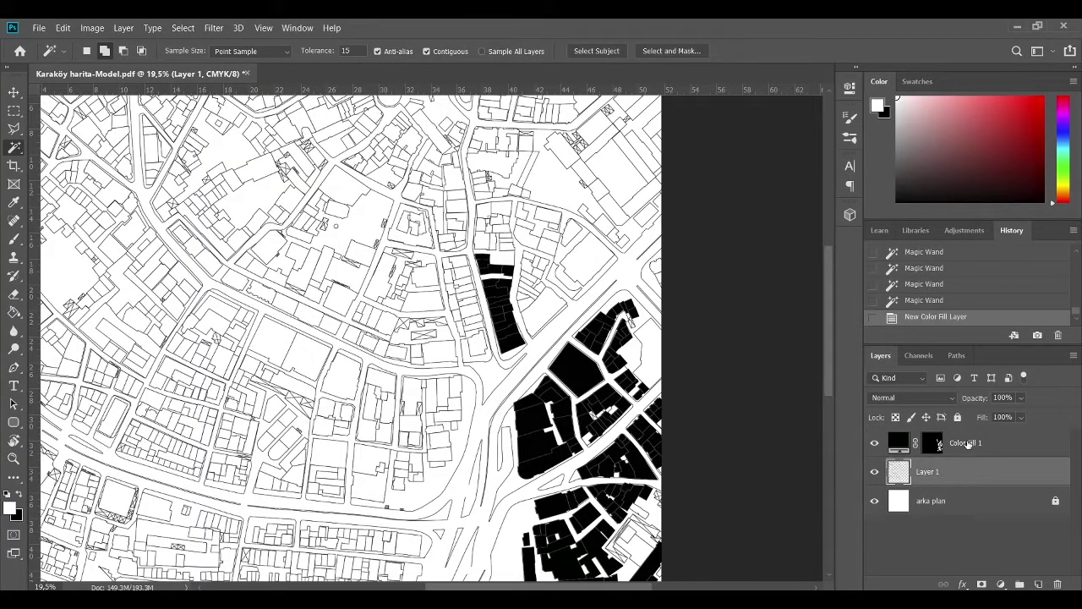
pyautogui.scroll(5, 612, 312)
pyautogui.click(582, 433)
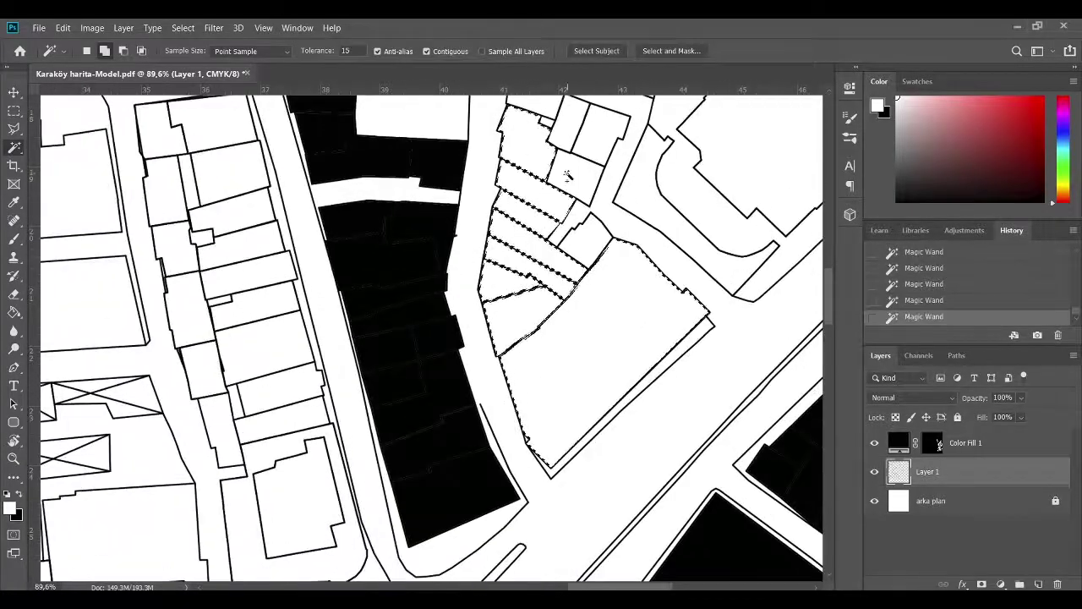
pyautogui.scroll(3, 581, 433)
pyautogui.click(350, 386)
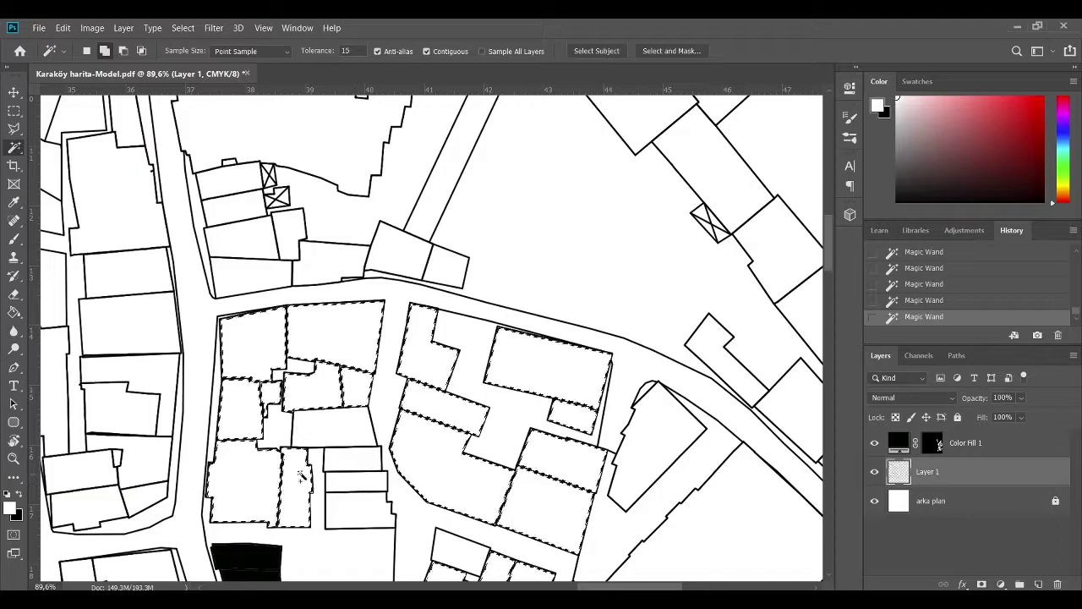
pyautogui.hscroll(-3, 350, 387)
pyautogui.click(427, 432)
pyautogui.scroll(5, 427, 432)
pyautogui.hscroll(-3, 427, 432)
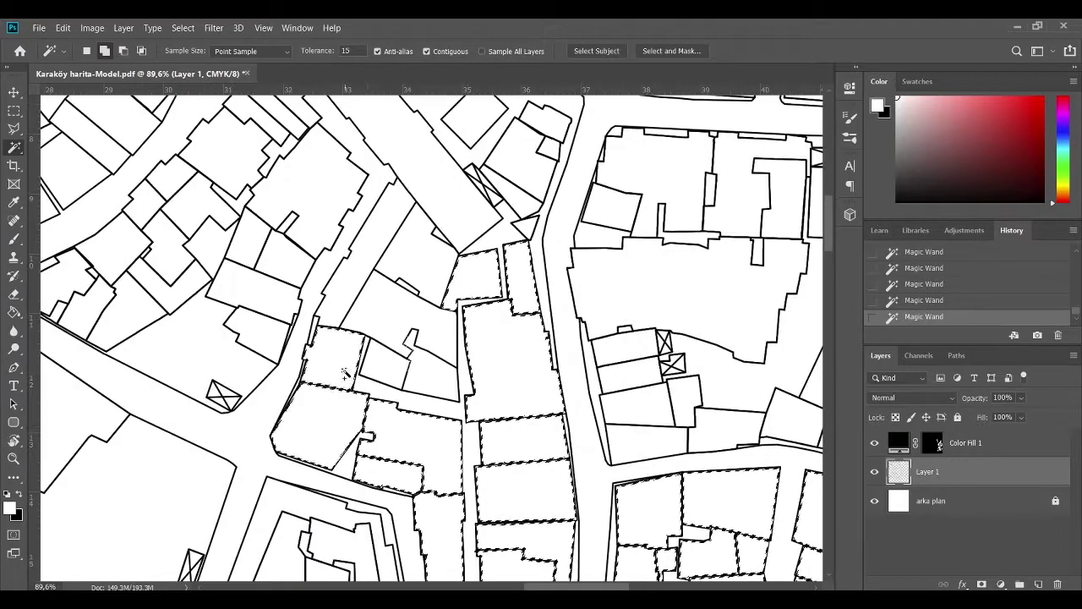
pyautogui.click(407, 372)
pyautogui.scroll(3, 405, 371)
pyautogui.click(423, 279)
pyautogui.click(493, 266)
pyautogui.click(564, 272)
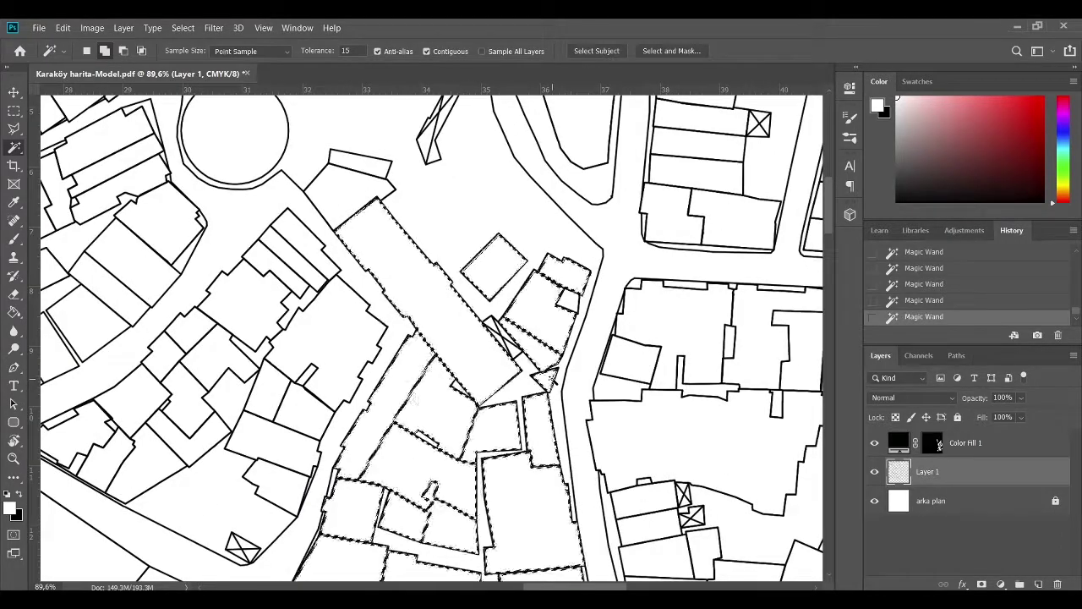
pyautogui.click(630, 355)
# Step: Pan around the map and add more left- and right-side building footprints to the selection
pyautogui.hscroll(3, 632, 323)
pyautogui.scroll(-2, 623, 346)
pyautogui.click(482, 310)
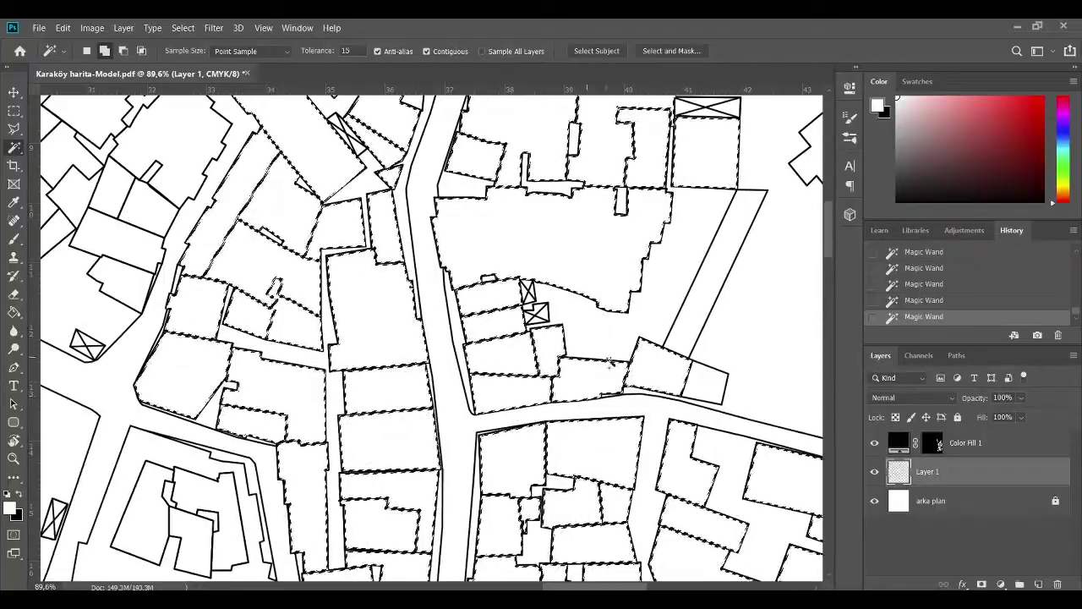
pyautogui.hscroll(3, 637, 397)
pyautogui.scroll(-3, 637, 396)
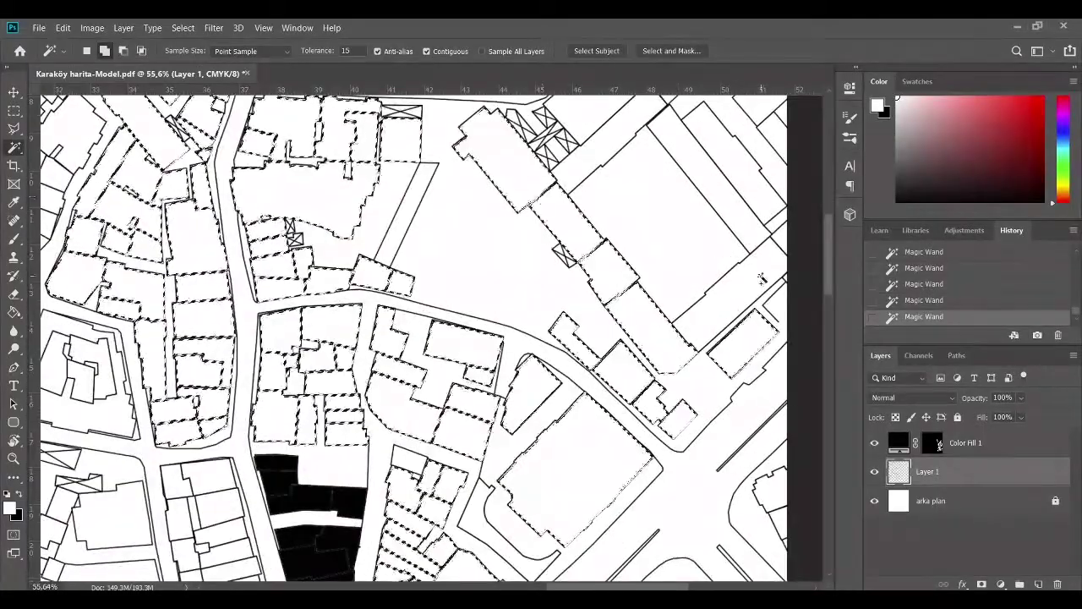
pyautogui.scroll(3, 473, 234)
pyautogui.scroll(2, 474, 235)
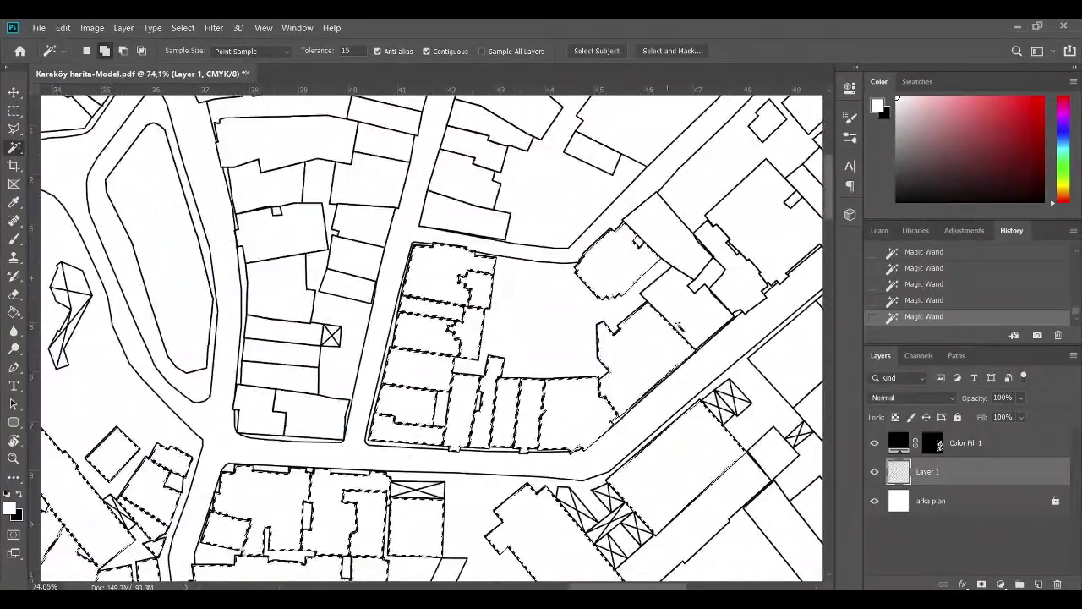
pyautogui.scroll(3, 539, 365)
pyautogui.click(217, 345)
pyautogui.hscroll(-4, 517, 332)
pyautogui.scroll(1, 517, 331)
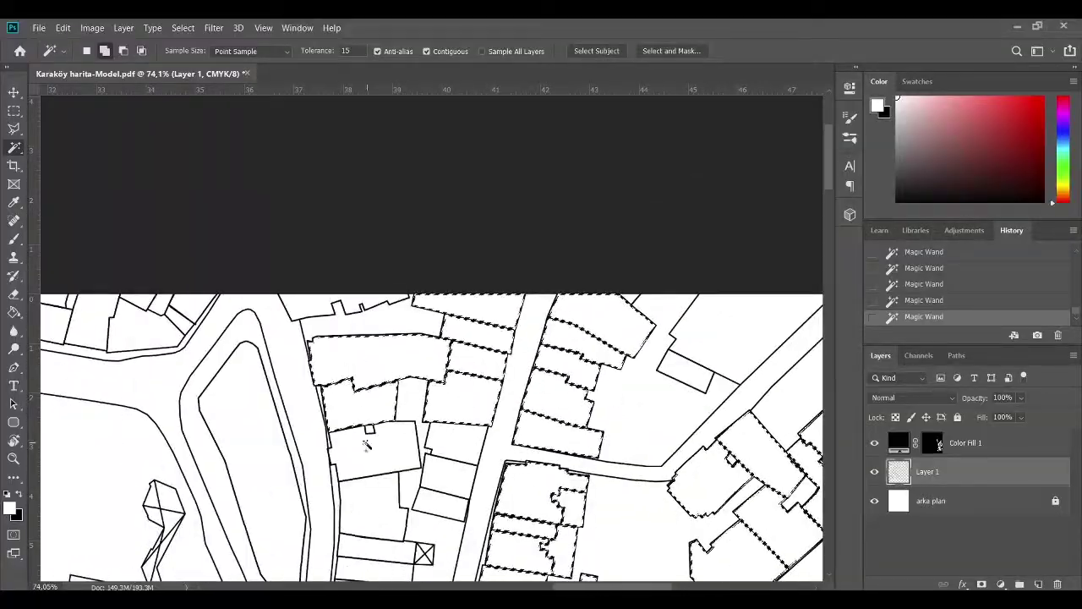
pyautogui.scroll(-3, 345, 400)
pyautogui.hscroll(-3, 279, 406)
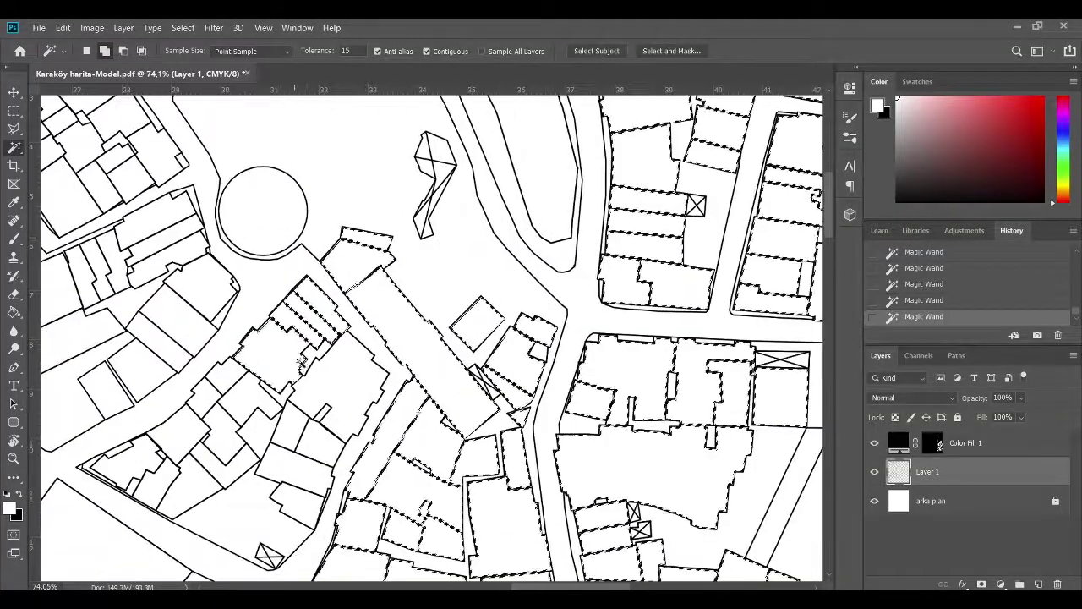
pyautogui.hscroll(-4, 431, 444)
pyautogui.scroll(1, 430, 444)
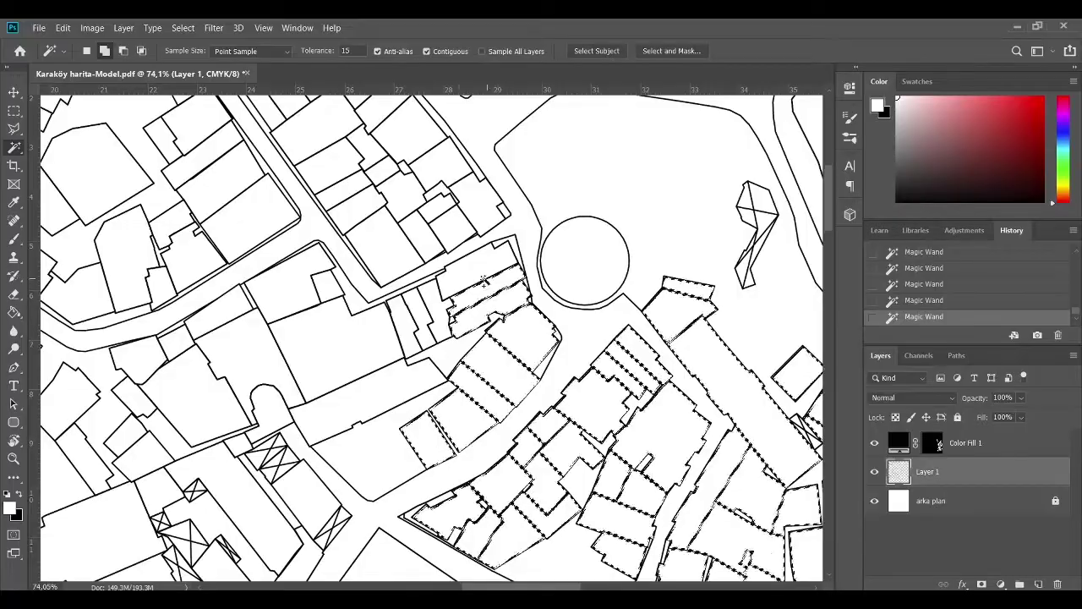
pyautogui.hscroll(-3, 575, 355)
pyautogui.click(574, 355)
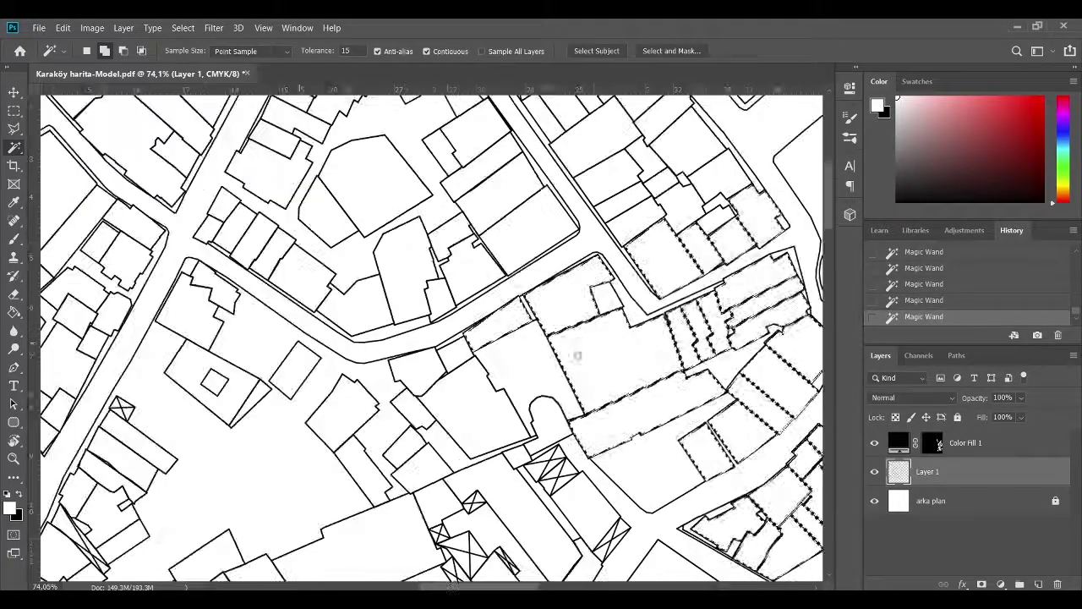
pyautogui.click(256, 387)
pyautogui.click(211, 301)
pyautogui.click(225, 204)
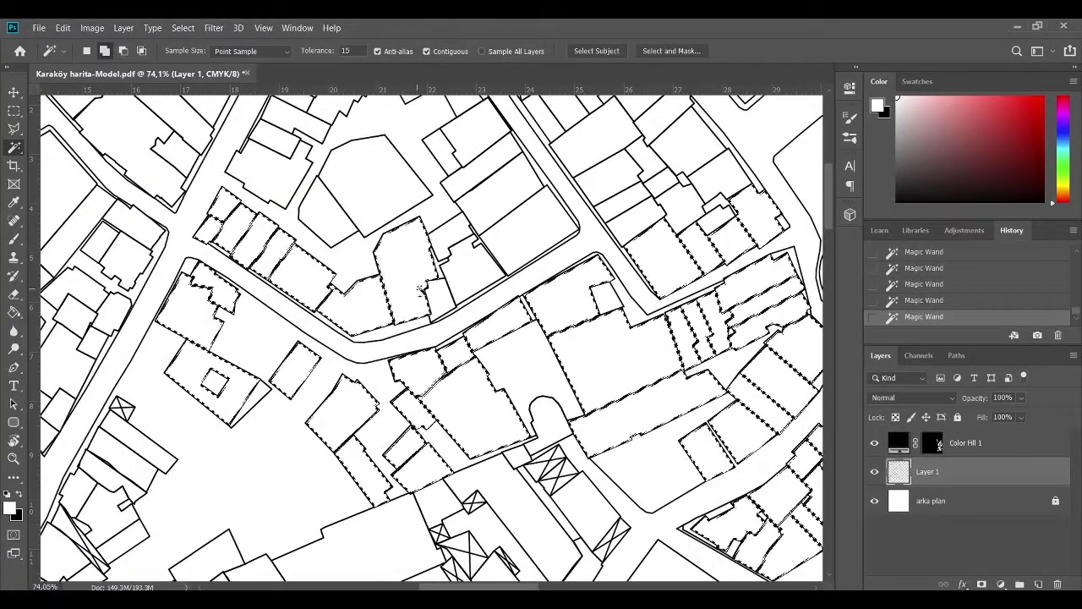
pyautogui.scroll(4, 440, 243)
pyautogui.hscroll(-1, 440, 242)
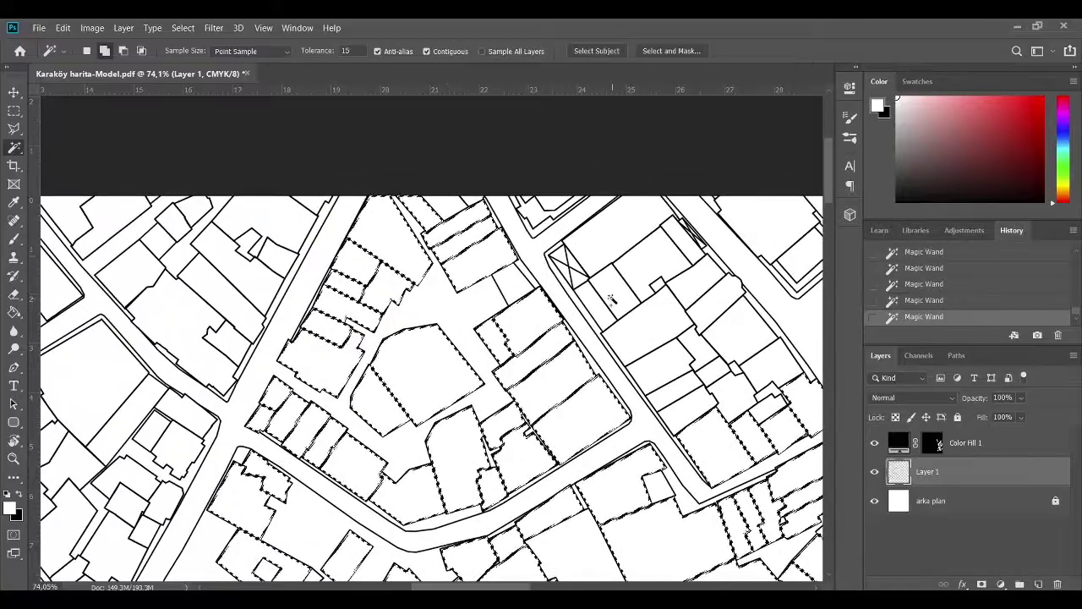
pyautogui.keyDown('shift'); pyautogui.click(612, 299); pyautogui.keyUp('shift')
pyautogui.hscroll(3, 423, 322)
pyautogui.scroll(-1, 423, 321)
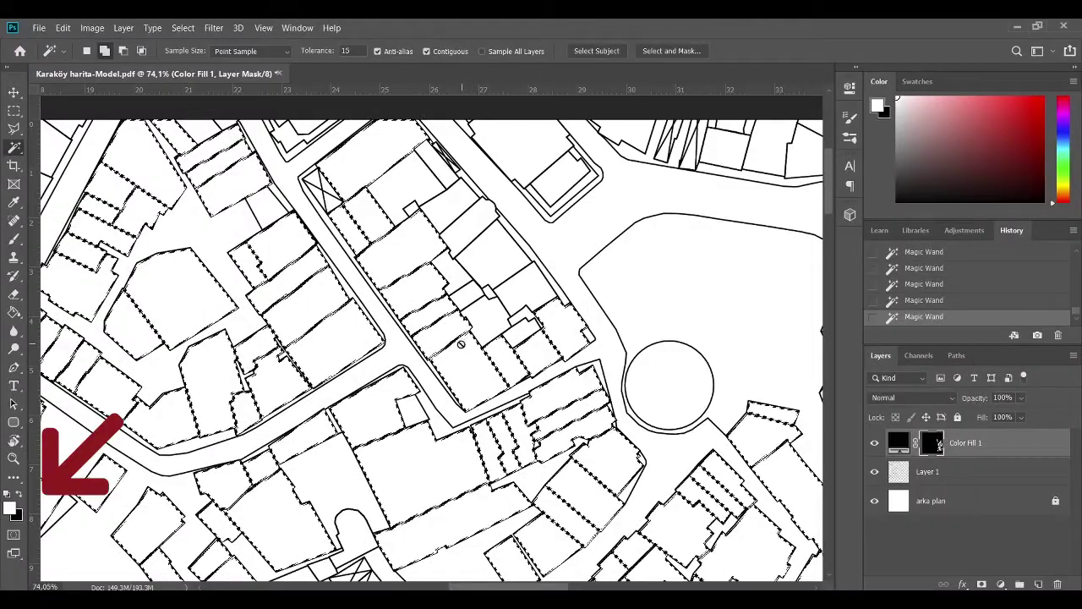
# Step: Paint Bucket-fill the selected footprints black, then deselect
pyautogui.press('g')
pyautogui.click(477, 377)
pyautogui.scroll(-5, 622, 239)
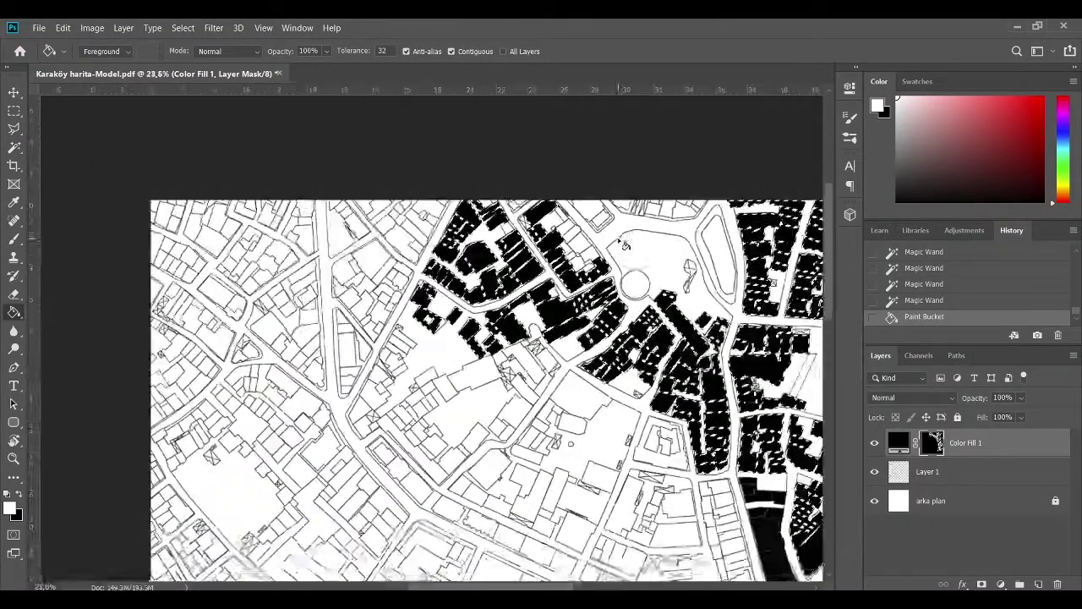
pyautogui.scroll(-2, 624, 244)
pyautogui.scroll(2, 722, 432)
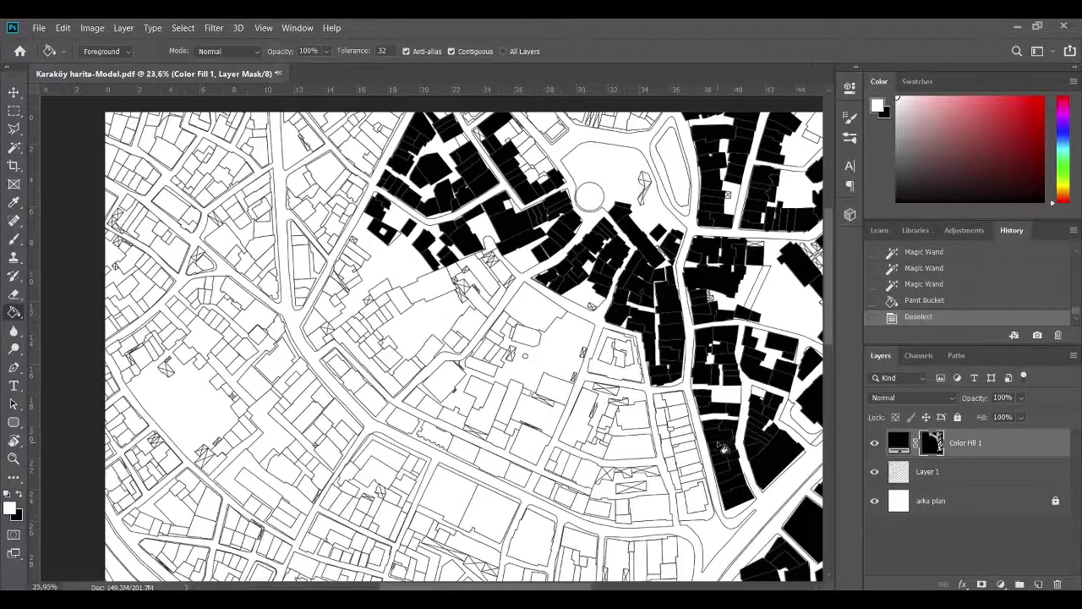
pyautogui.scroll(2, 722, 432)
pyautogui.hotkey('ctrl', 'd')
pyautogui.click(906, 473)
pyautogui.scroll(2, 663, 400)
# Step: Magic Wand-select a new group of northern buildings, including the nearby strip buildings
pyautogui.scroll(2, 664, 397)
pyautogui.press('w')
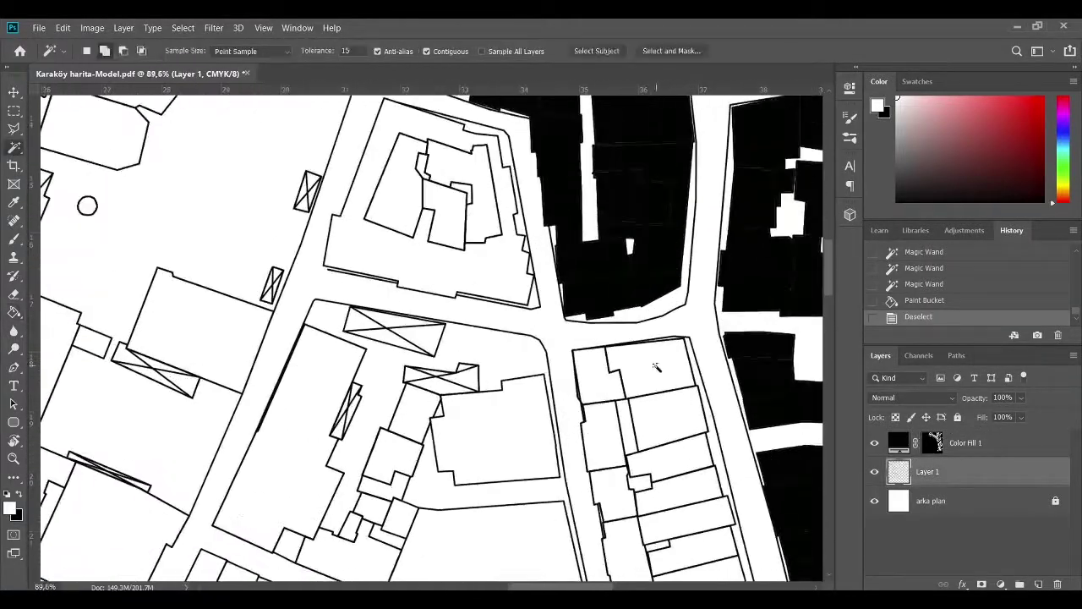
pyautogui.scroll(-1, 656, 466)
pyautogui.scroll(-1, 583, 423)
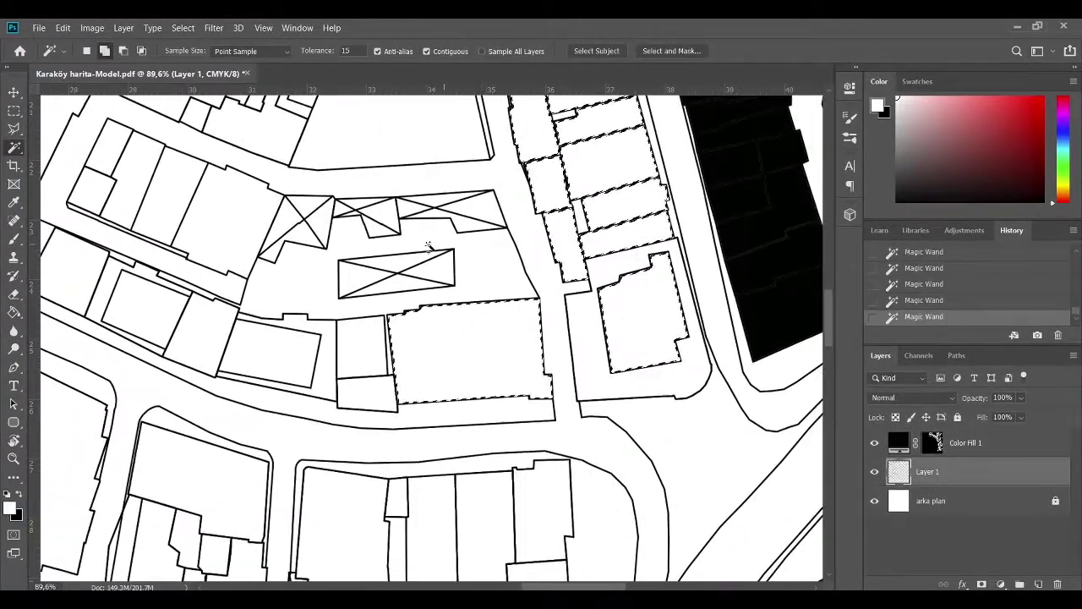
pyautogui.scroll(-1, 510, 375)
pyautogui.click(435, 210)
pyautogui.hscroll(-5, 473, 254)
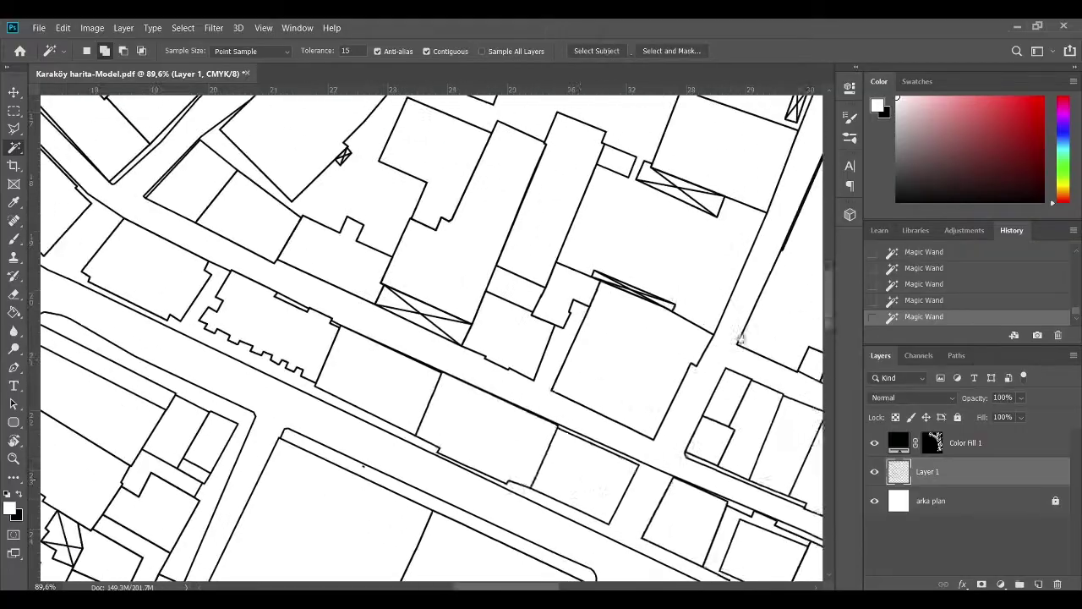
pyautogui.click(513, 295)
pyautogui.hscroll(2, 549, 339)
pyautogui.scroll(1, 620, 410)
pyautogui.scroll(5, 698, 386)
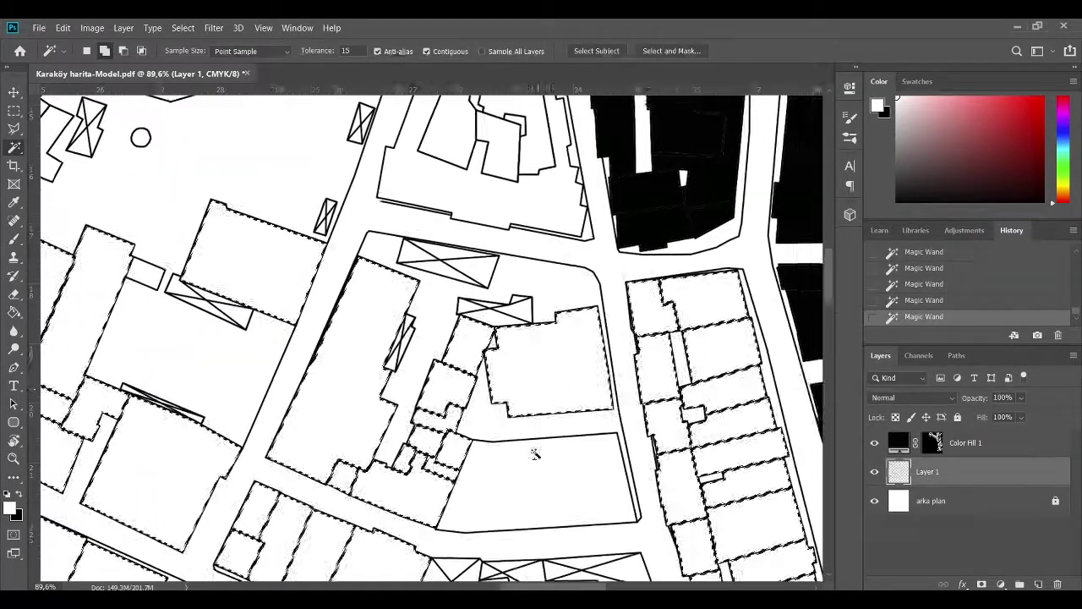
pyautogui.hscroll(-4, 545, 406)
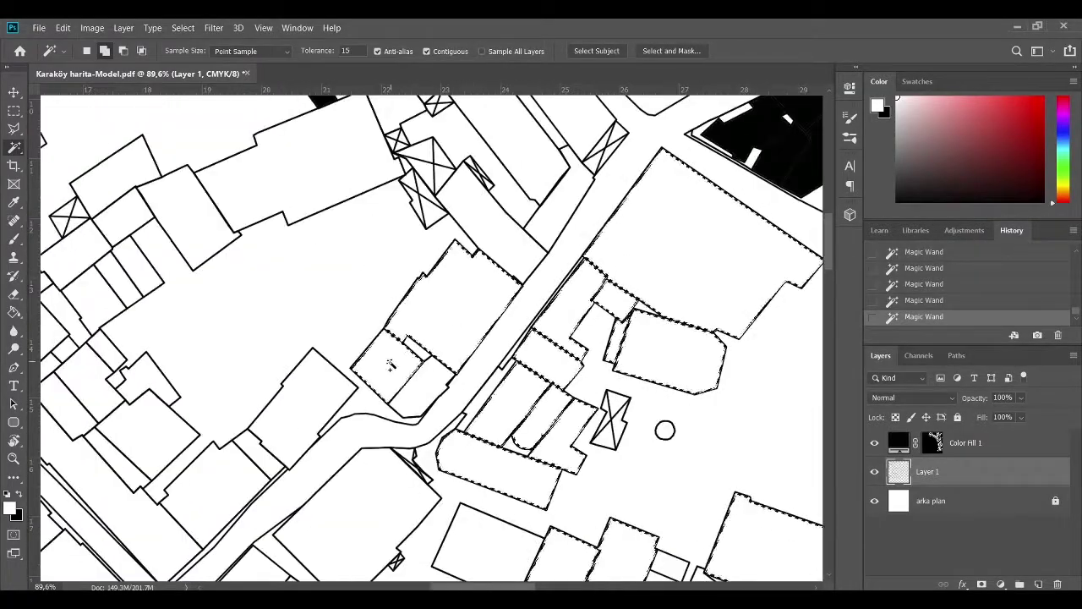
pyautogui.hscroll(-3, 391, 365)
pyautogui.hscroll(-3, 338, 338)
pyautogui.scroll(-1, 209, 315)
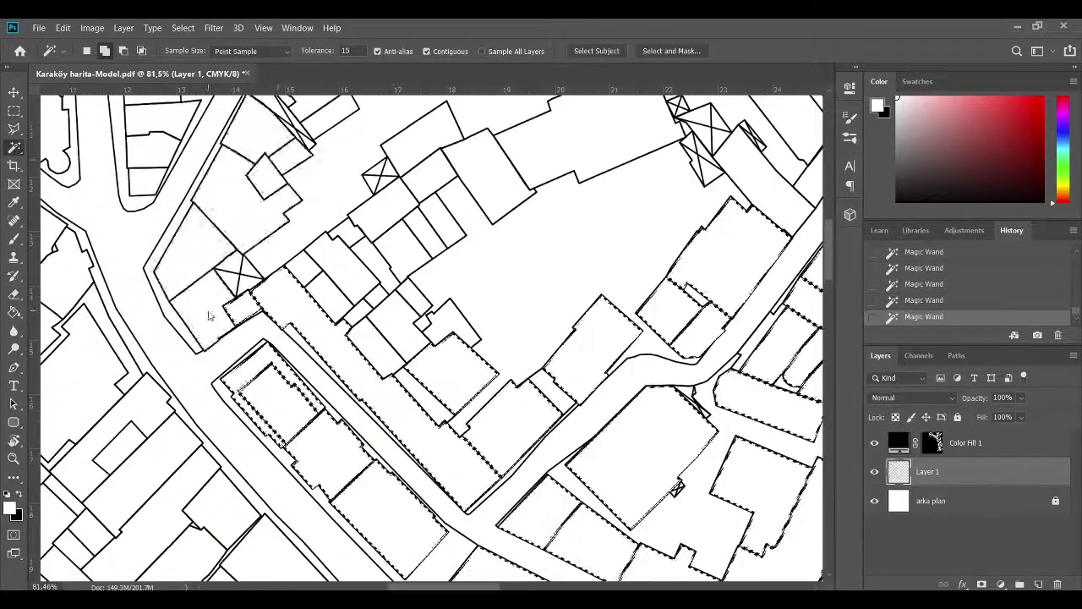
pyautogui.click(347, 271)
pyautogui.click(426, 169)
# Step: Pan across the map and add the rectangular block's buildings to the selection
pyautogui.scroll(3, 610, 308)
pyautogui.hscroll(-2, 611, 309)
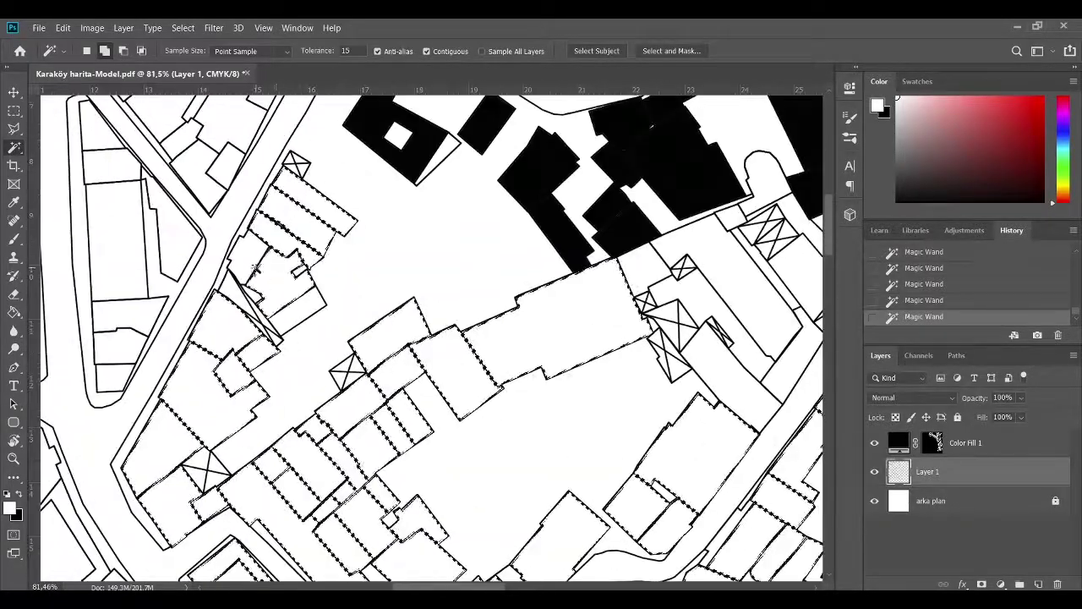
pyautogui.scroll(3, 325, 336)
pyautogui.hscroll(-2, 324, 335)
pyautogui.scroll(3, 503, 193)
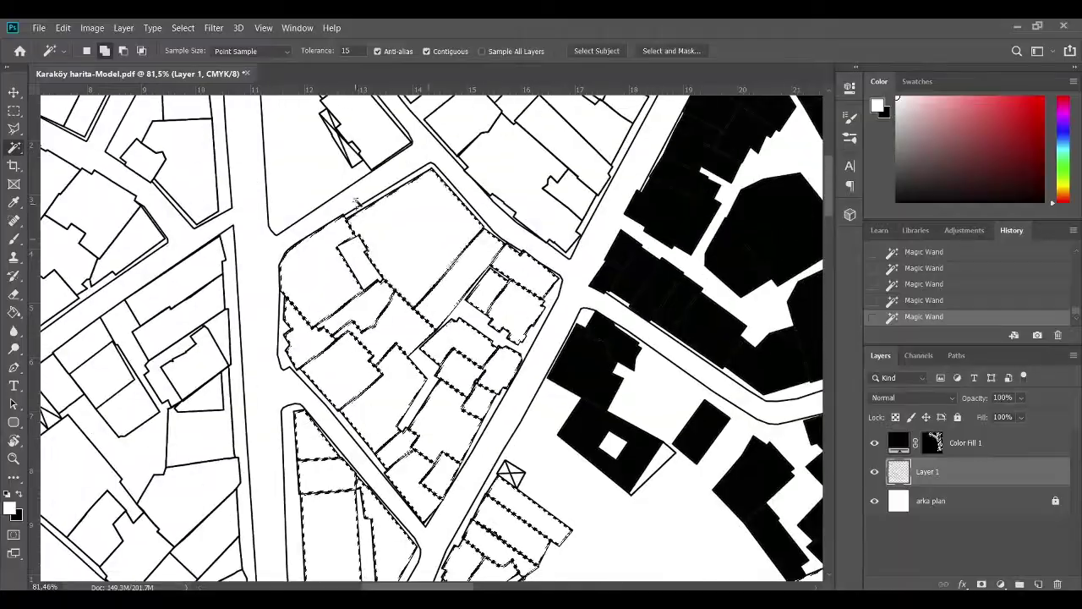
pyautogui.scroll(3, 309, 240)
pyautogui.scroll(-3, 574, 315)
pyautogui.hscroll(-3, 600, 214)
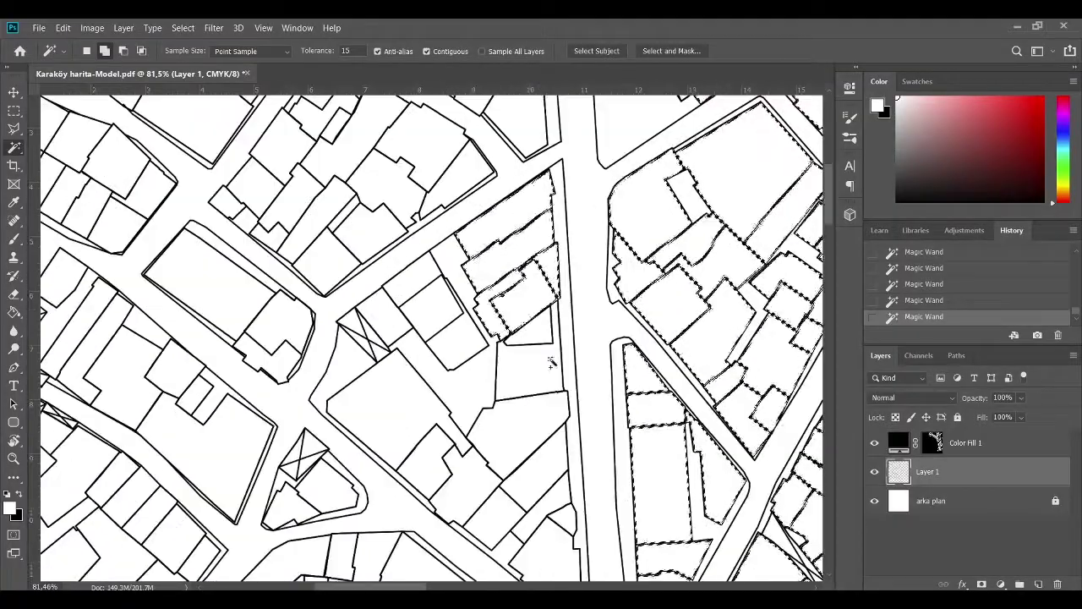
pyautogui.scroll(3, 522, 171)
pyautogui.hscroll(-2, 522, 171)
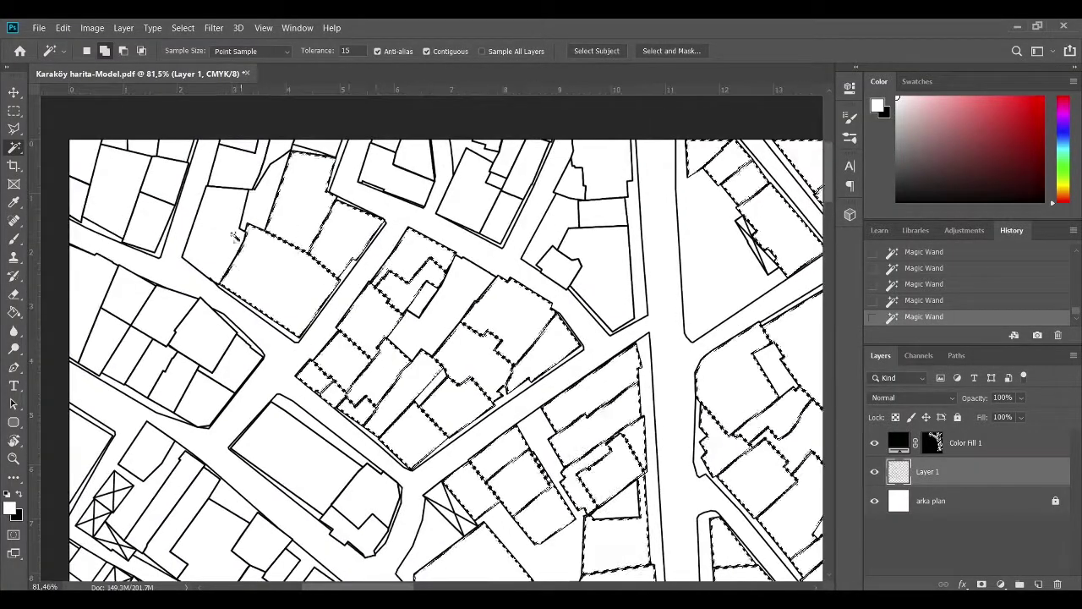
pyautogui.hscroll(-3, 657, 176)
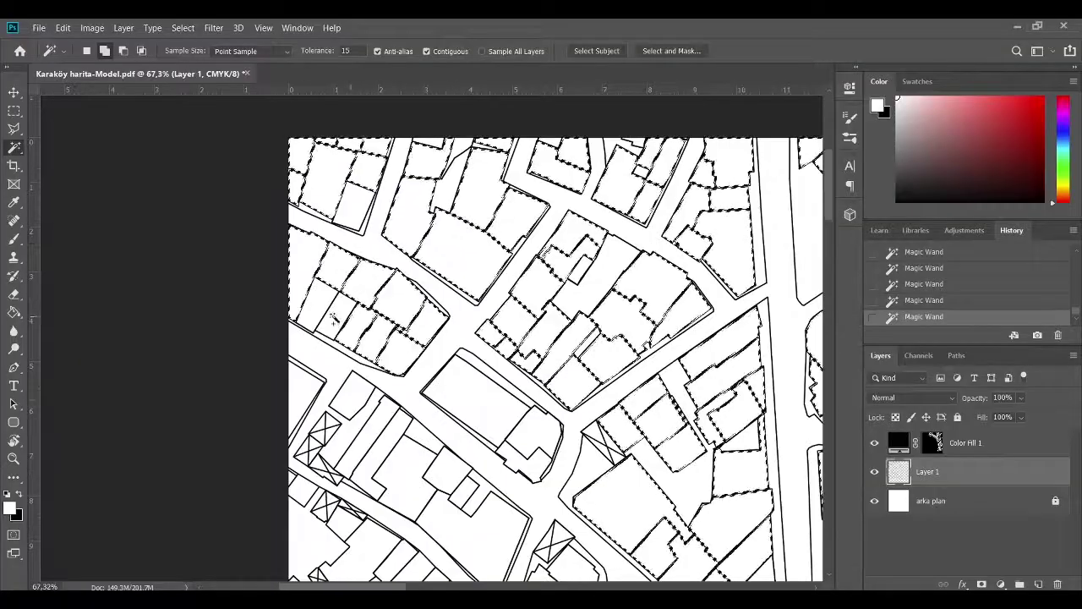
pyautogui.scroll(1, 431, 468)
pyautogui.scroll(-3, 431, 467)
pyautogui.scroll(-3, 414, 473)
pyautogui.scroll(-3, 398, 481)
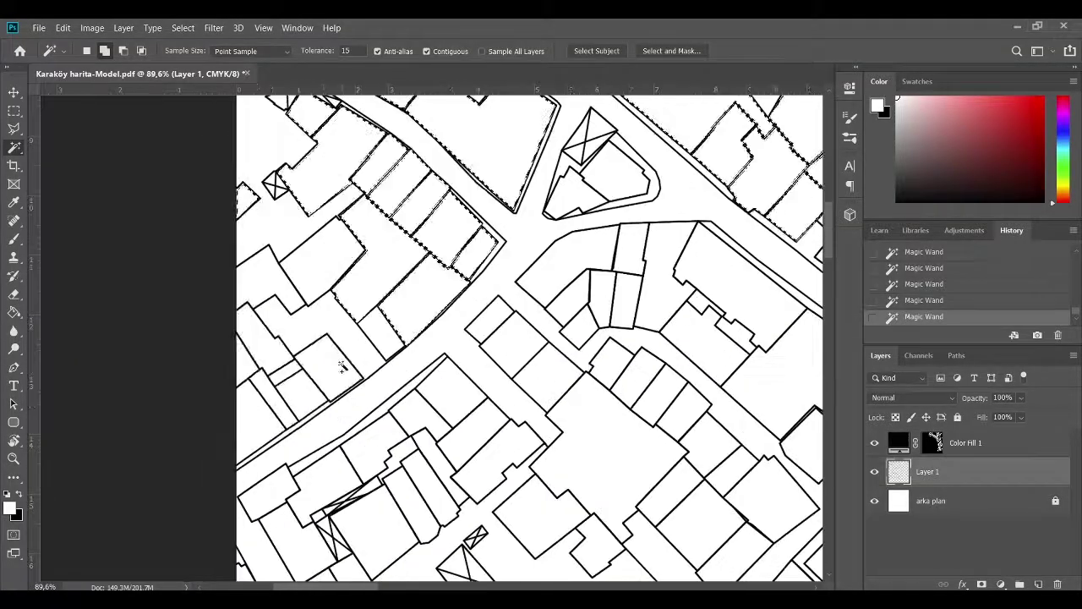
pyautogui.scroll(-3, 394, 483)
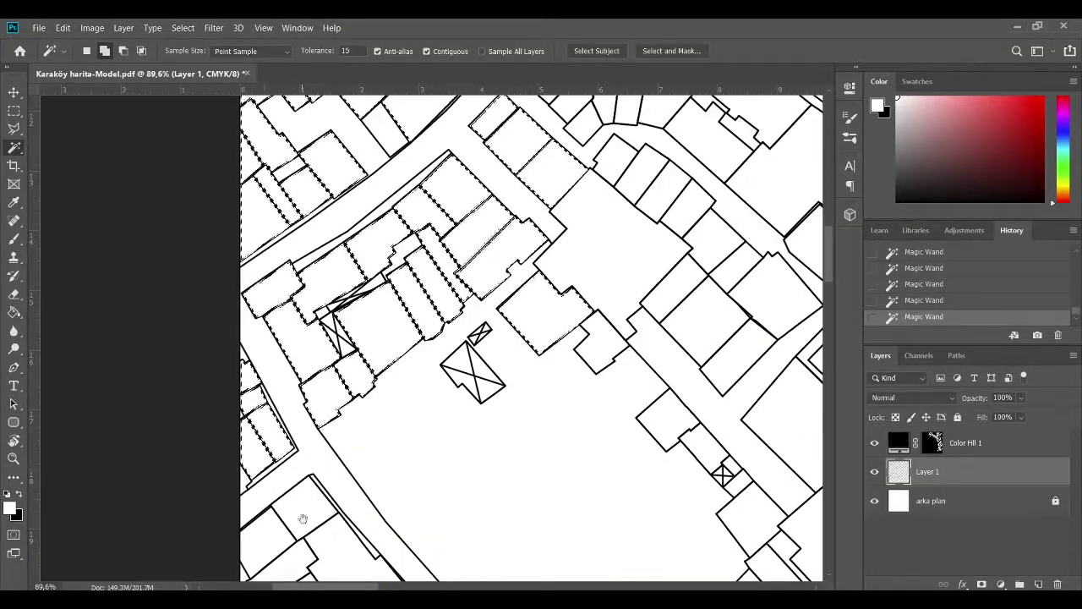
pyautogui.scroll(-5, 302, 518)
pyautogui.scroll(-1, 413, 427)
pyautogui.scroll(-5, 689, 313)
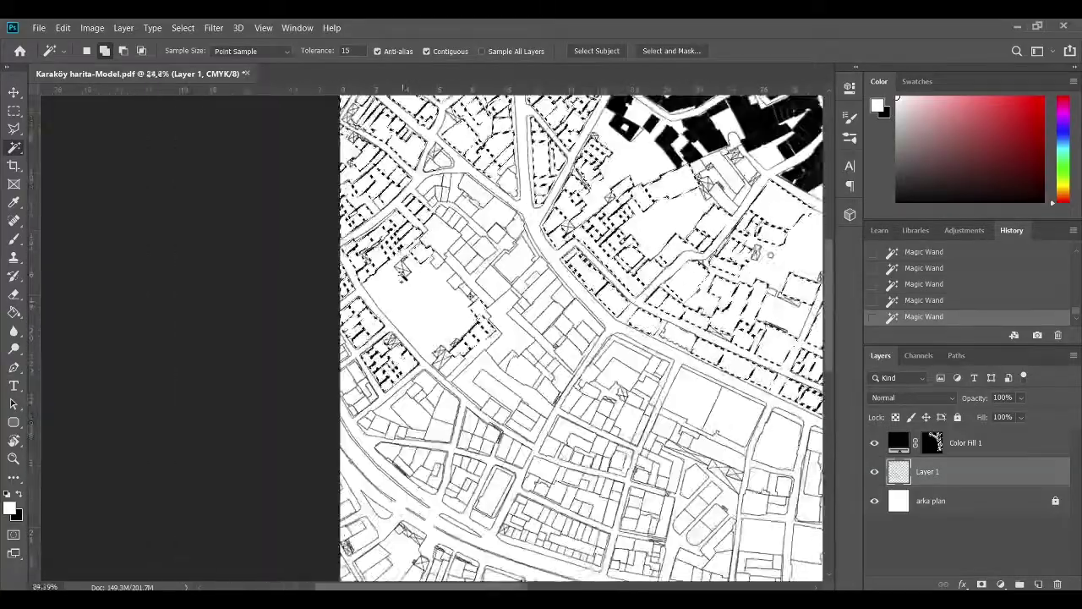
pyautogui.scroll(3, 418, 222)
pyautogui.scroll(-5, 419, 254)
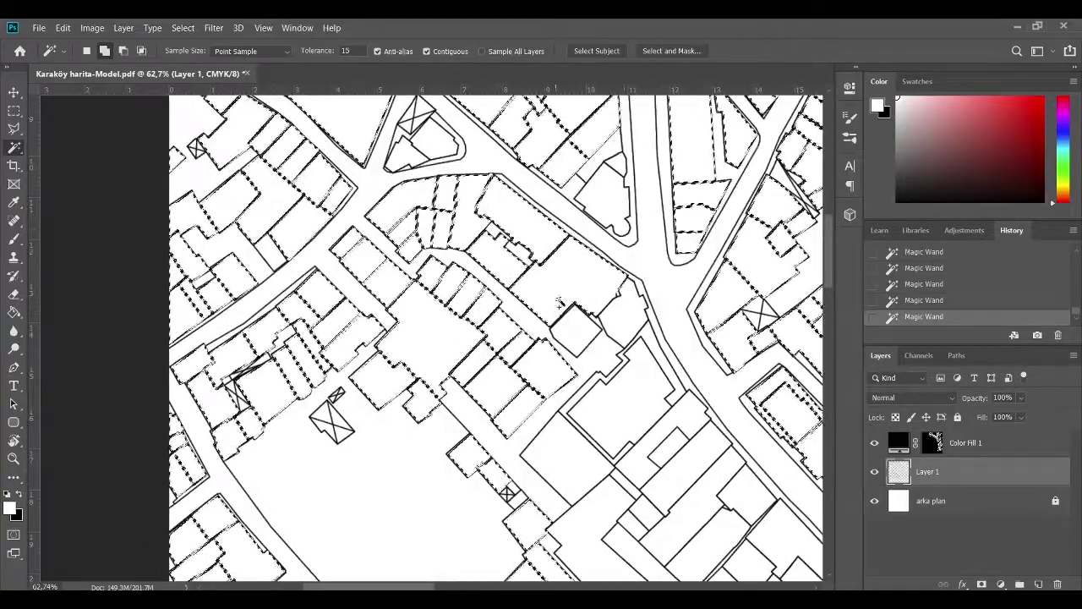
pyautogui.hscroll(3, 418, 380)
pyautogui.scroll(-2, 419, 381)
pyautogui.hscroll(2, 418, 380)
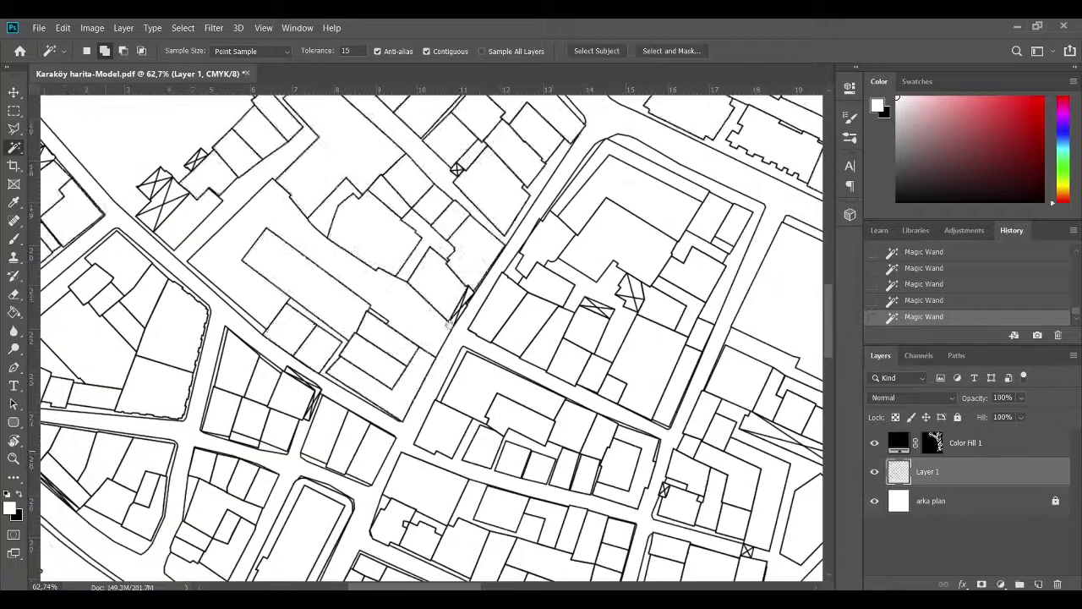
pyautogui.click(422, 326)
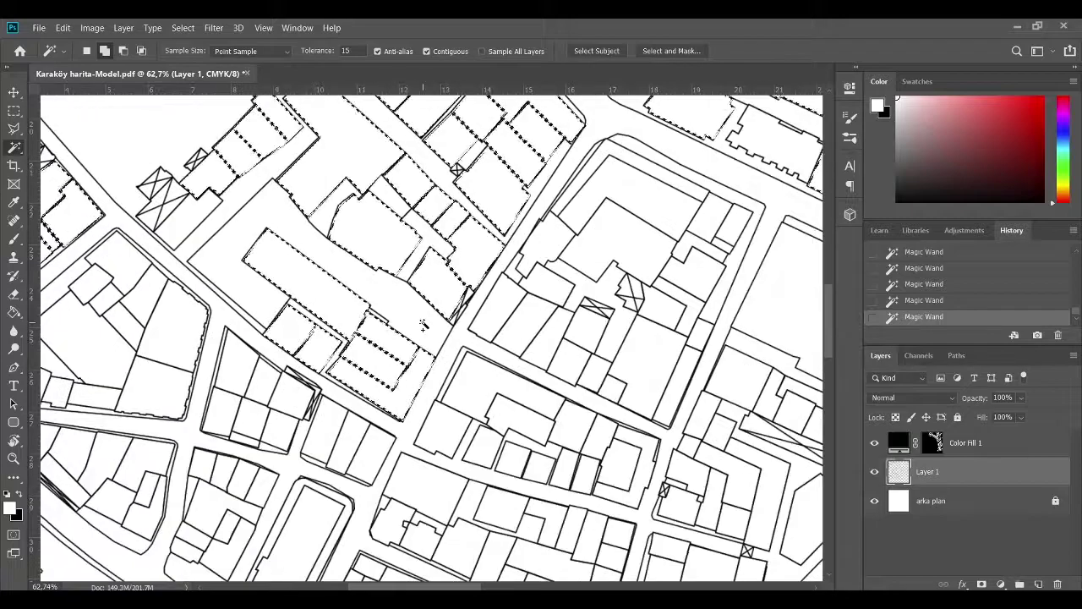
# Step: Fill the selected buildings black in the Color Fill 1 mask and clear the selection
pyautogui.click(937, 447)
pyautogui.press('g')
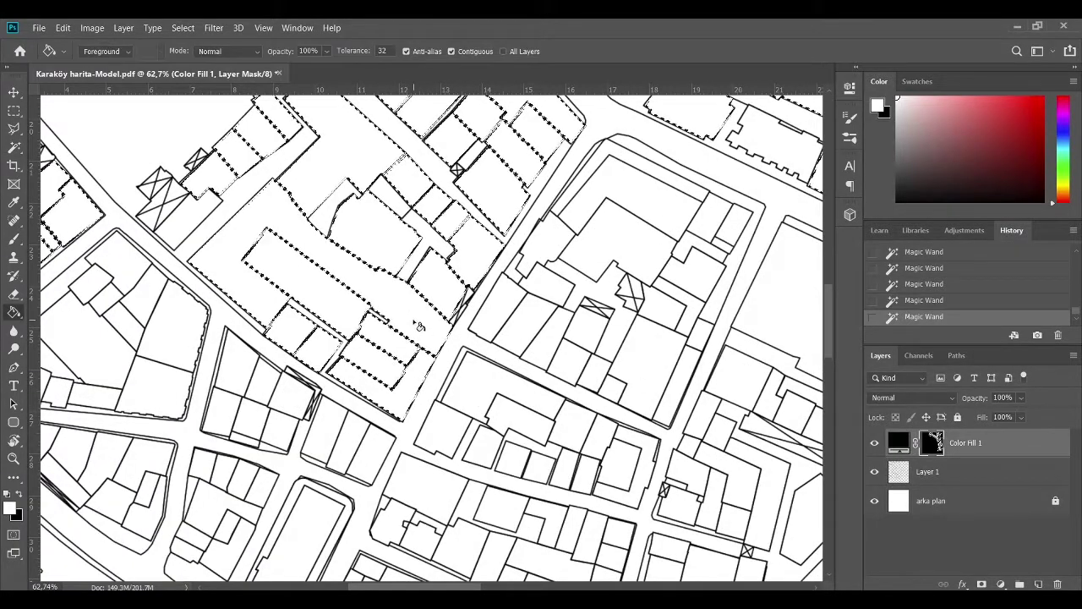
pyautogui.click(418, 326)
pyautogui.scroll(-5, 405, 304)
pyautogui.hotkey('ctrl', 'd')
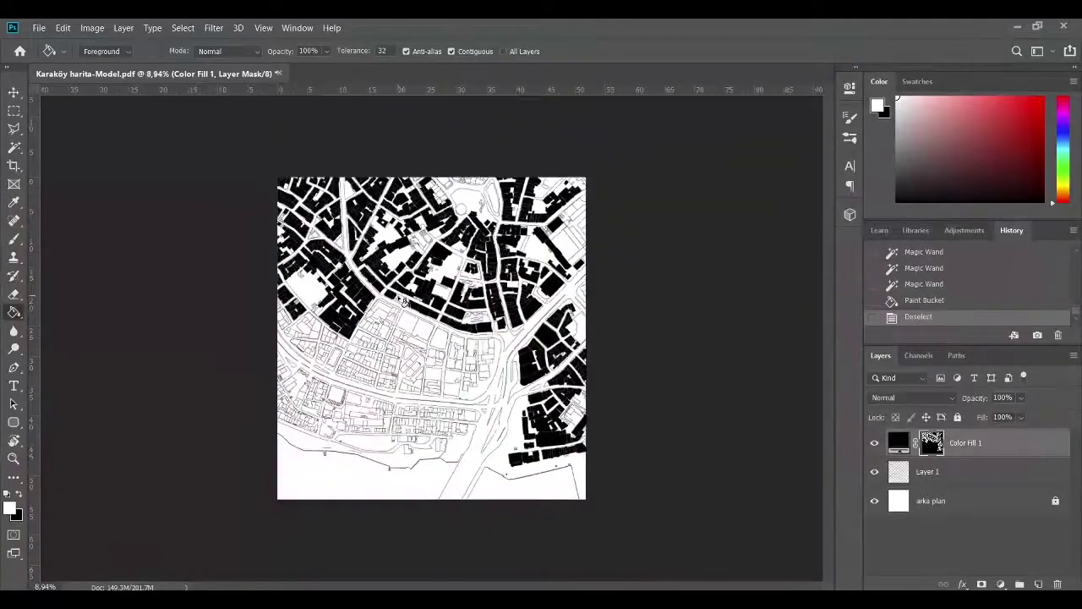
pyautogui.scroll(1, 441, 382)
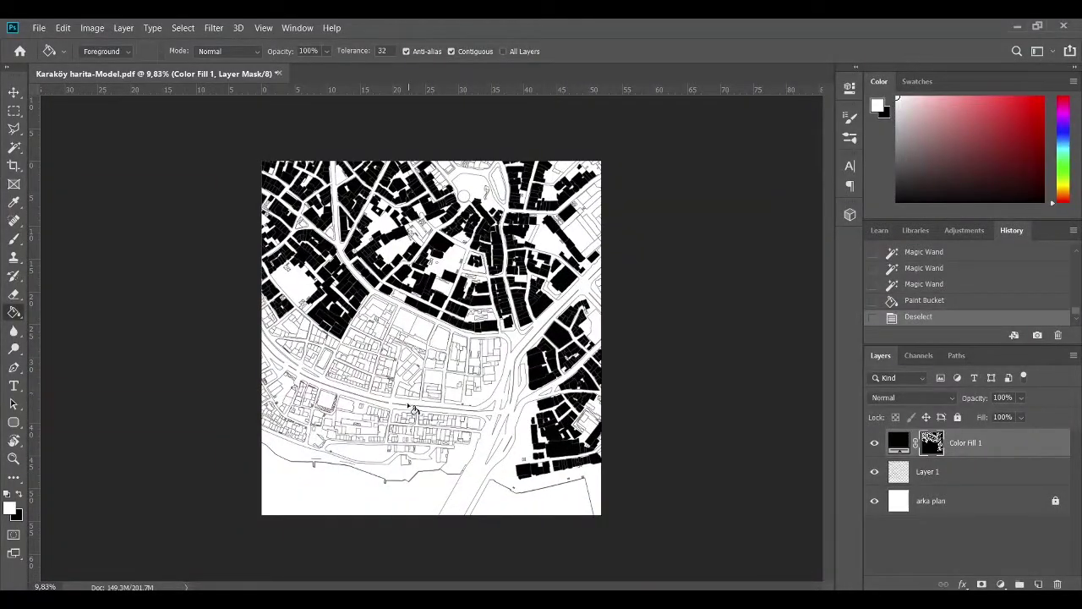
# Step: Start a new Magic Wand selection of building parcels in the southern blocks
pyautogui.press('w')
pyautogui.scroll(10, 381, 357)
pyautogui.hotkey('ctrl', 'z')
pyautogui.hotkey('ctrl', 'z')
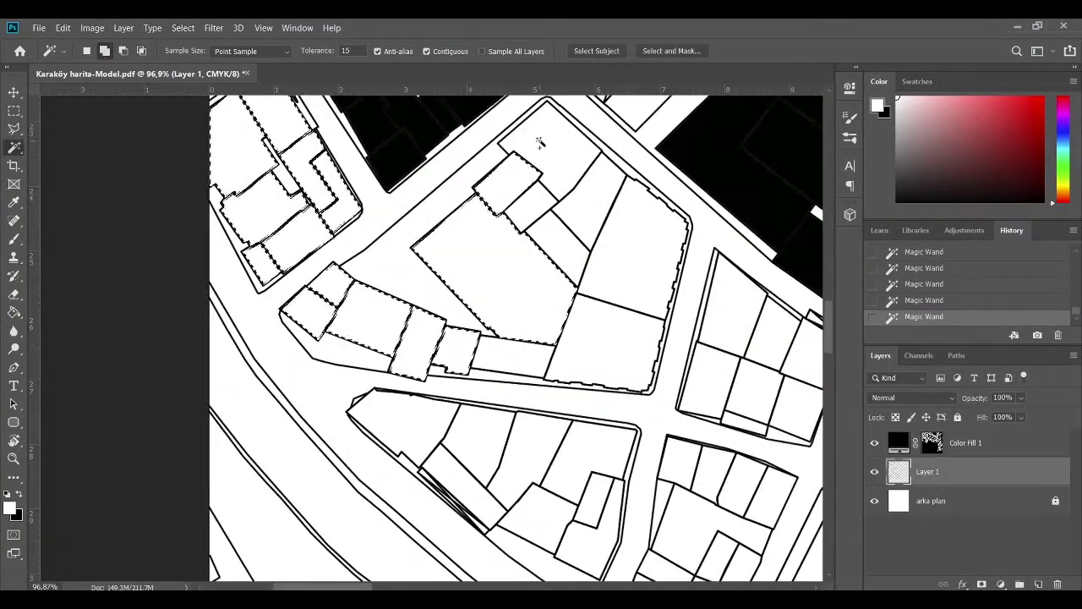
pyautogui.click(540, 142)
pyautogui.scroll(-3, 539, 142)
pyautogui.hscroll(2, 539, 142)
pyautogui.hscroll(3, 560, 363)
pyautogui.click(452, 423)
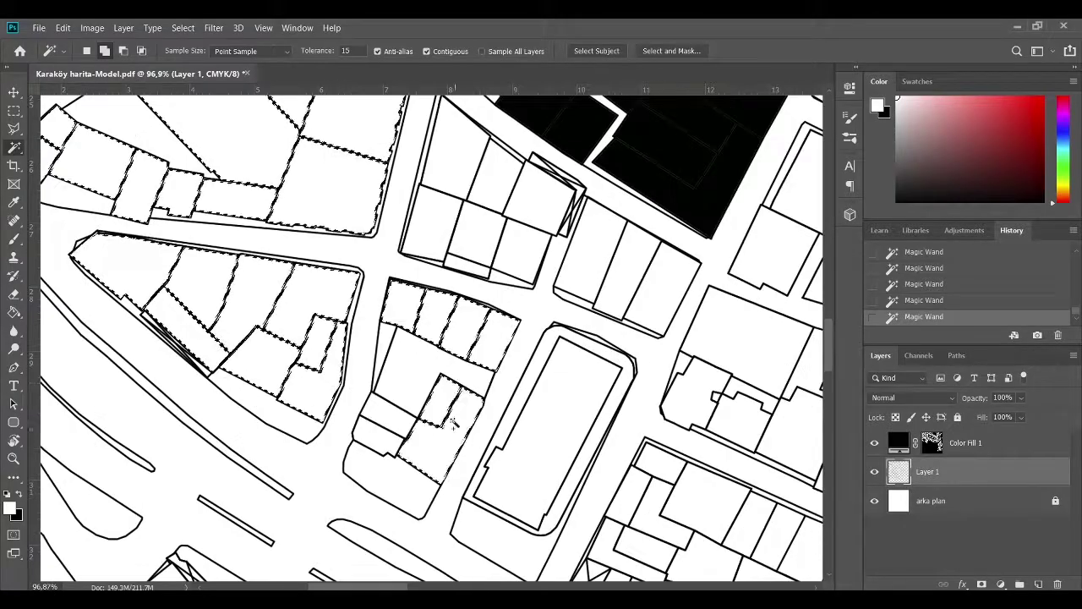
pyautogui.scroll(-3, 452, 422)
pyautogui.click(471, 358)
pyautogui.hscroll(3, 431, 330)
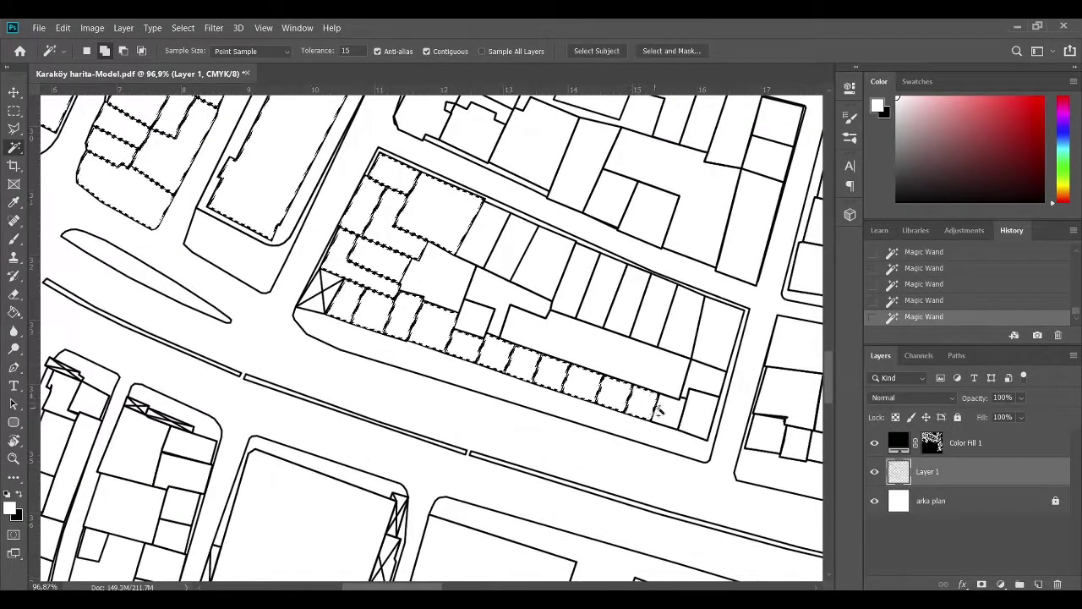
# Step: Add more southern-block parcels and the right-hand building to the Magic Wand selection
pyautogui.click(496, 290)
pyautogui.scroll(2, 495, 290)
pyautogui.hscroll(3, 496, 290)
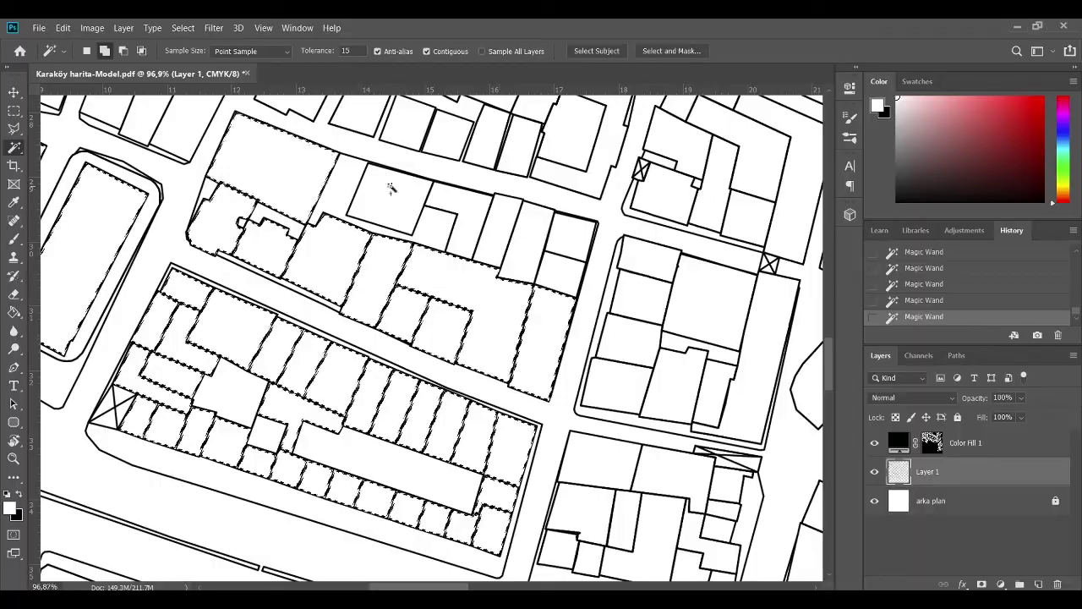
pyautogui.scroll(-3, 495, 210)
pyautogui.scroll(1, 551, 223)
pyautogui.hscroll(2, 364, 303)
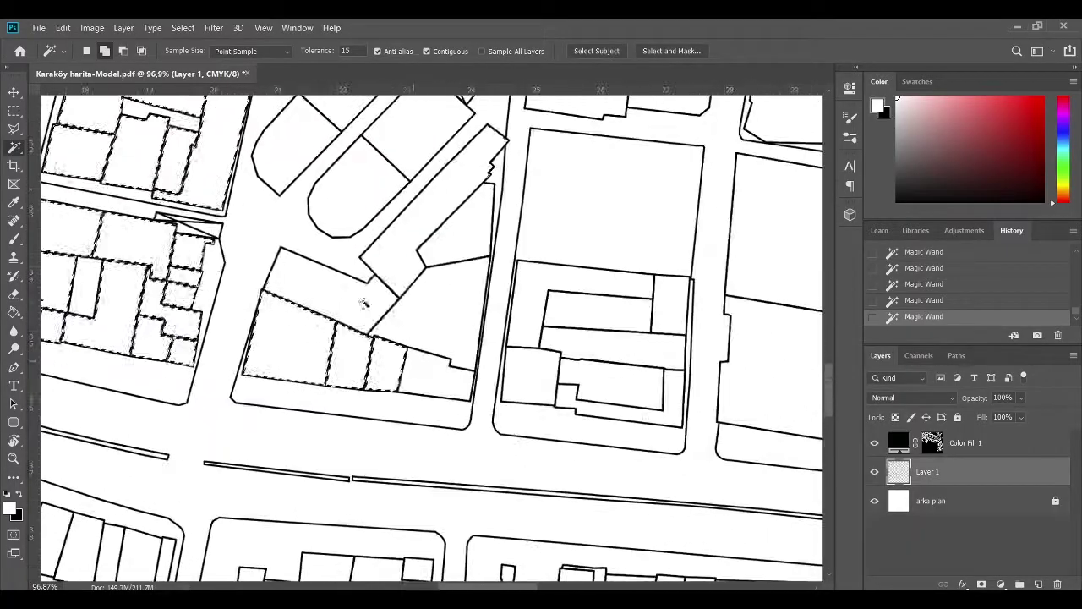
pyautogui.click(628, 391)
pyautogui.scroll(3, 628, 391)
pyautogui.scroll(3, 374, 150)
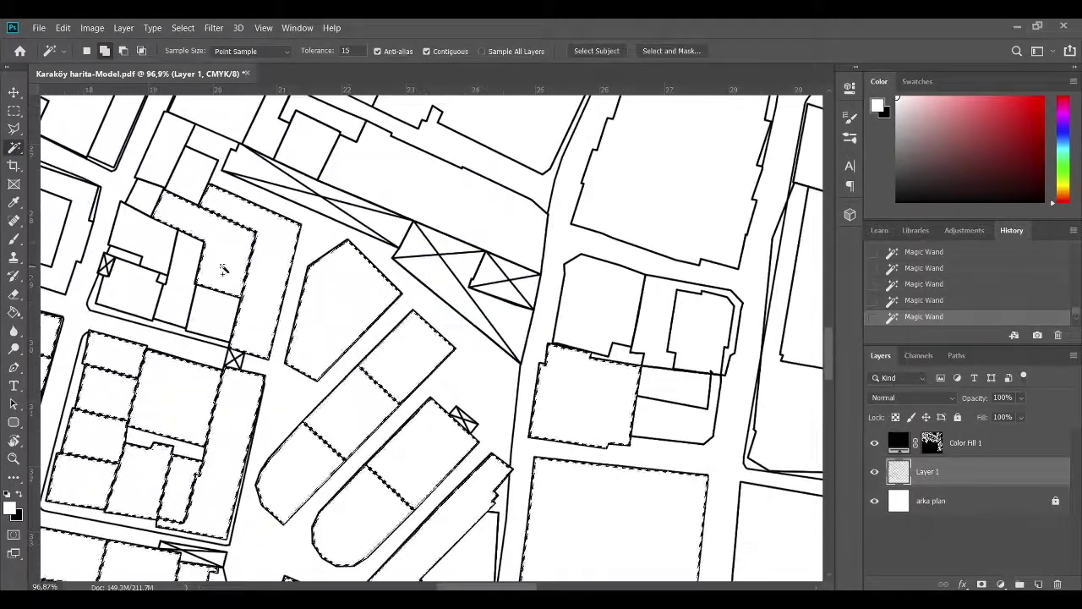
pyautogui.scroll(3, 558, 389)
pyautogui.hscroll(3, 614, 338)
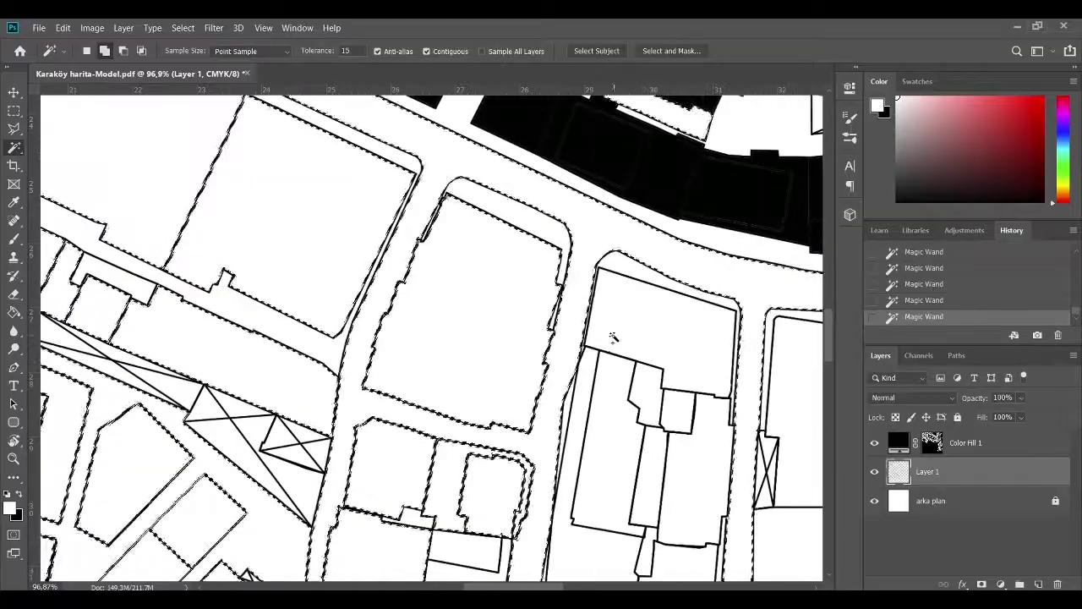
pyautogui.hscroll(3, 614, 337)
pyautogui.scroll(-2, 690, 514)
pyautogui.scroll(-1, 430, 358)
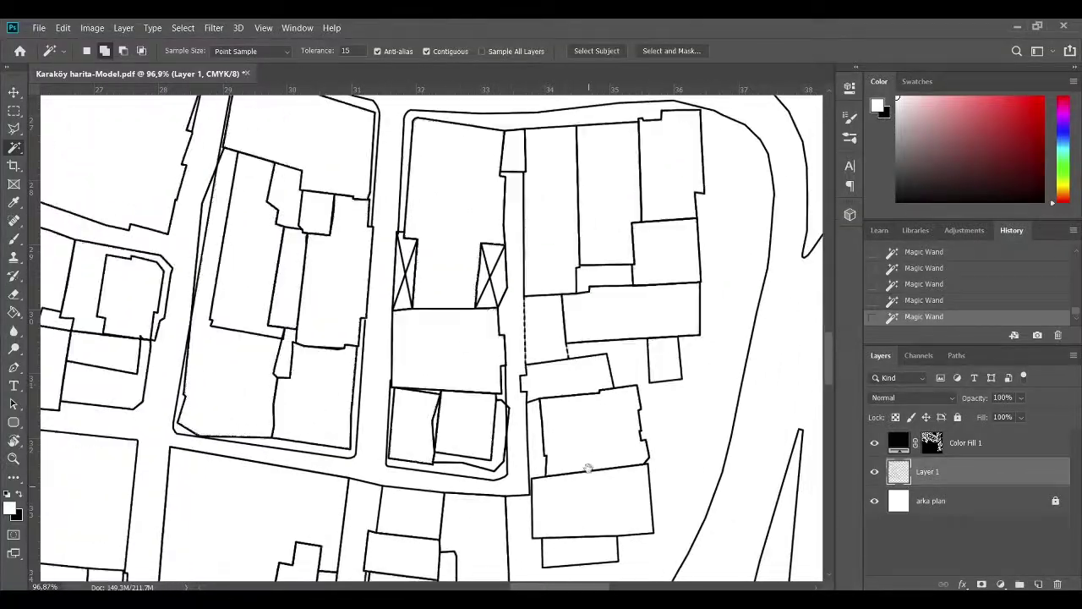
pyautogui.scroll(-5, 587, 467)
pyautogui.scroll(3, 290, 362)
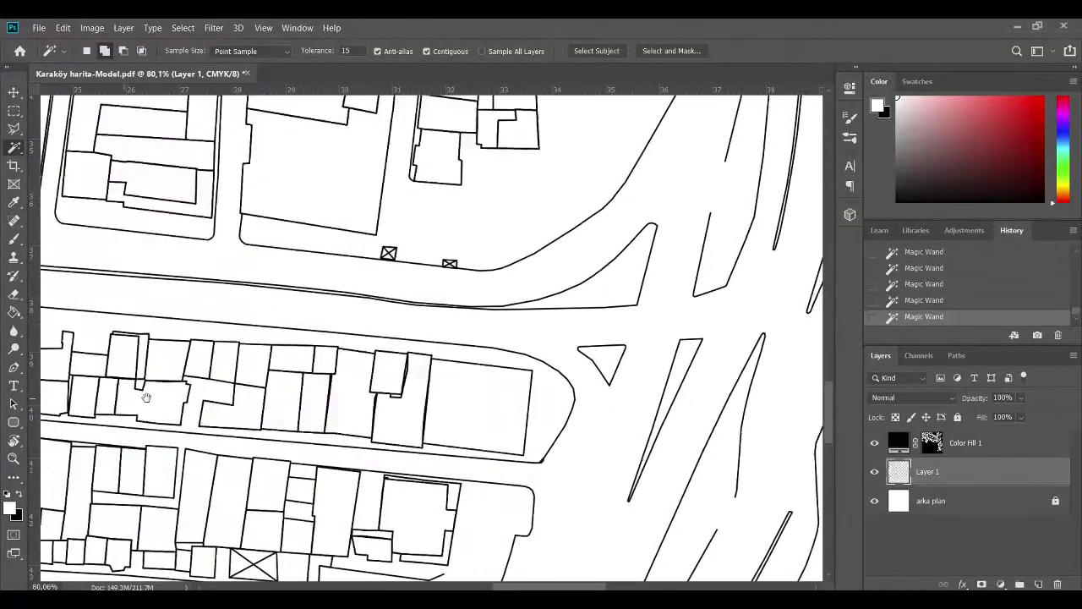
pyautogui.hscroll(-5, 146, 397)
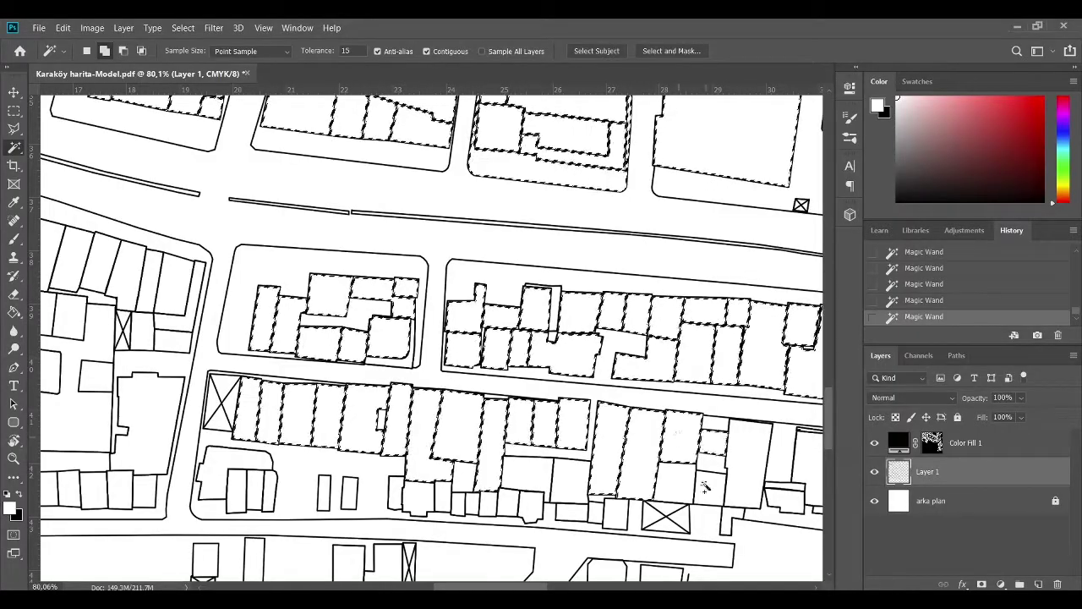
pyautogui.scroll(-3, 498, 418)
pyautogui.scroll(2, 422, 338)
pyautogui.scroll(2, 400, 293)
pyautogui.scroll(-3, 400, 293)
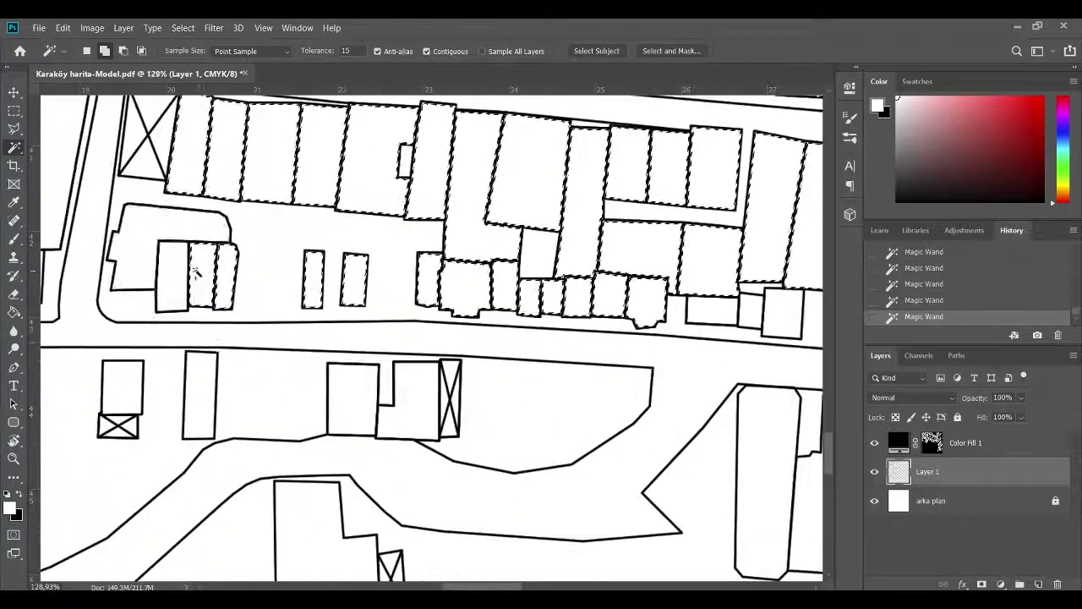
pyautogui.hscroll(-3, 114, 398)
pyautogui.scroll(2, 569, 186)
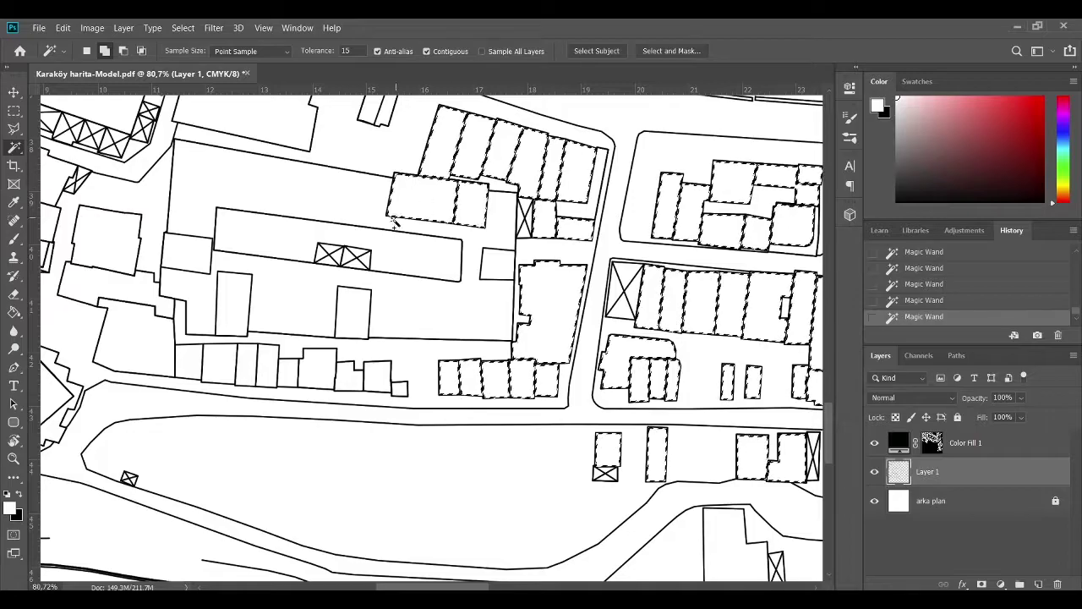
pyautogui.hscroll(-2, 318, 381)
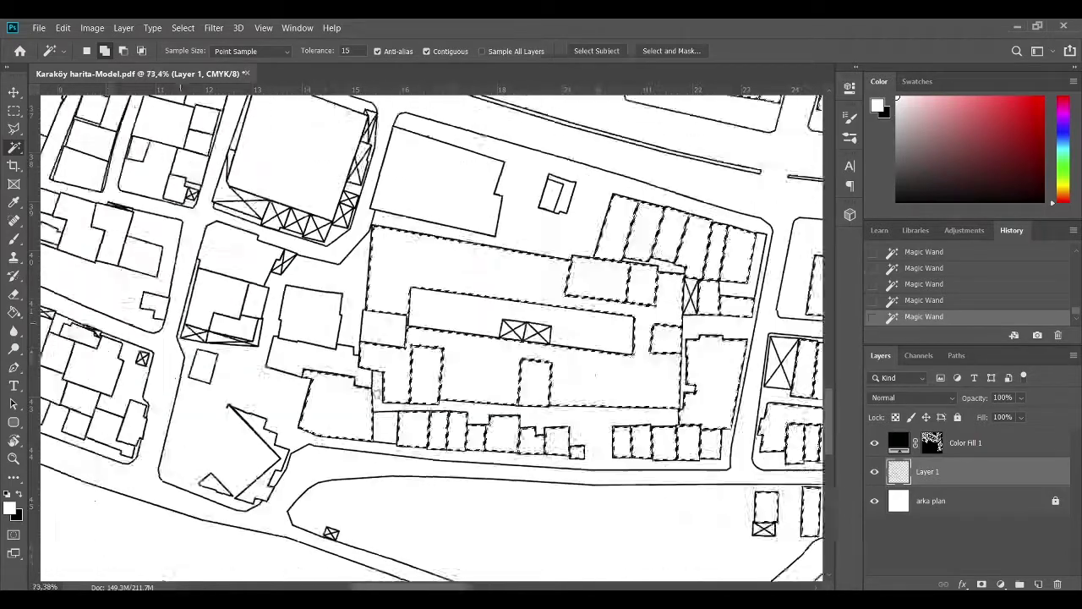
pyautogui.scroll(1, 305, 355)
pyautogui.hscroll(-1, 304, 355)
pyautogui.hscroll(-1, 293, 337)
pyautogui.scroll(2, 293, 337)
# Step: Add the left block of buildings, then fill the selection black on the Color Fill 1 mask
pyautogui.click(234, 239)
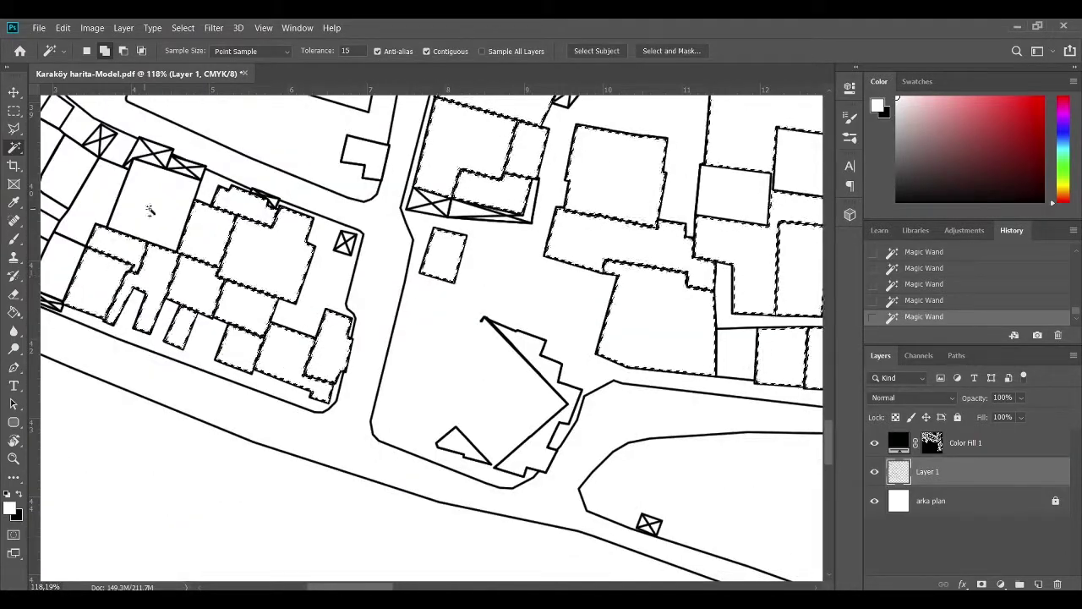
pyautogui.hscroll(-3, 150, 210)
pyautogui.scroll(2, 416, 406)
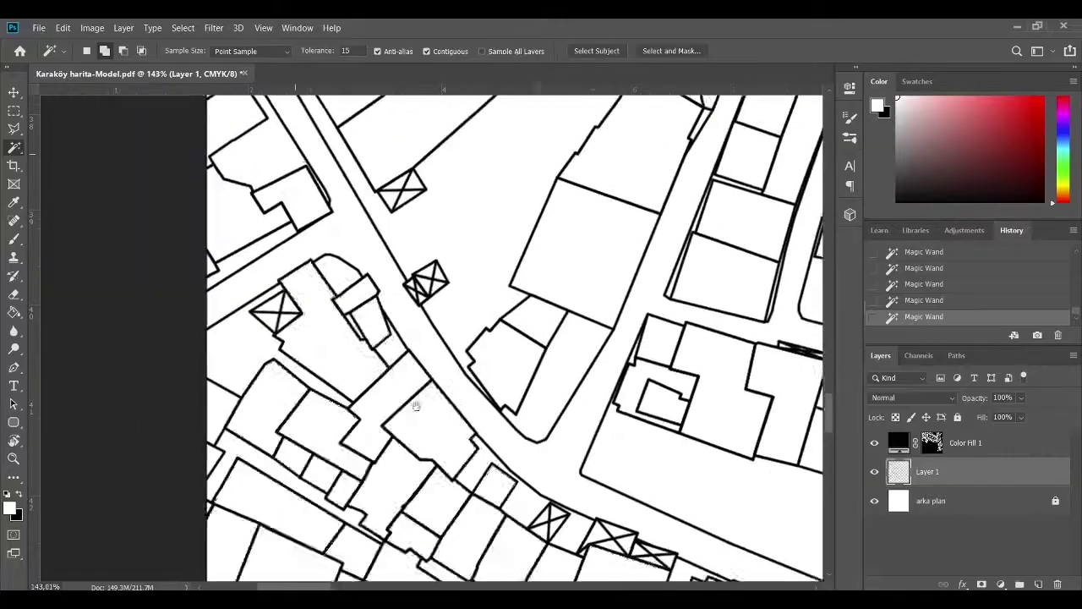
pyautogui.scroll(-1, 416, 405)
pyautogui.scroll(-3, 514, 375)
pyautogui.hscroll(2, 526, 417)
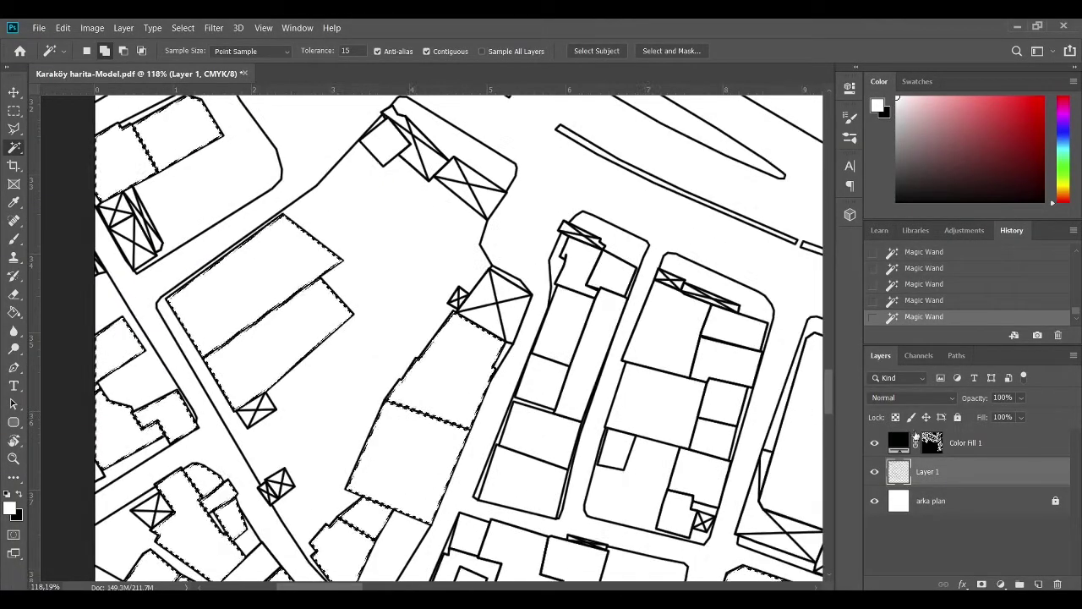
pyautogui.click(916, 435)
pyautogui.click(457, 500)
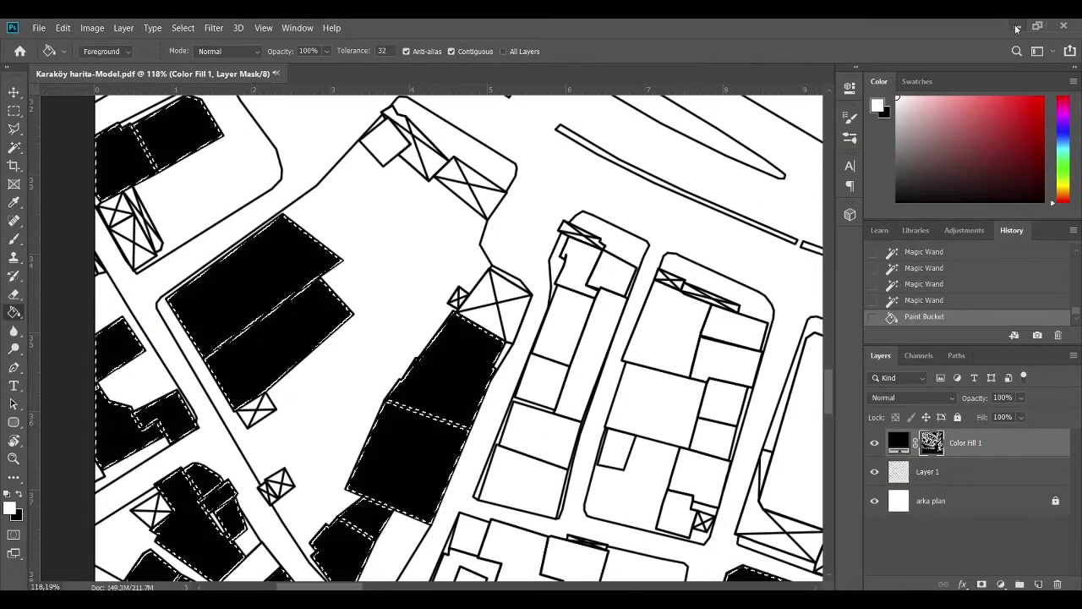
# Step: Select the unfilled white building cells on Layer 1 with the Magic Wand
pyautogui.scroll(-3, 501, 329)
pyautogui.scroll(-3, 502, 330)
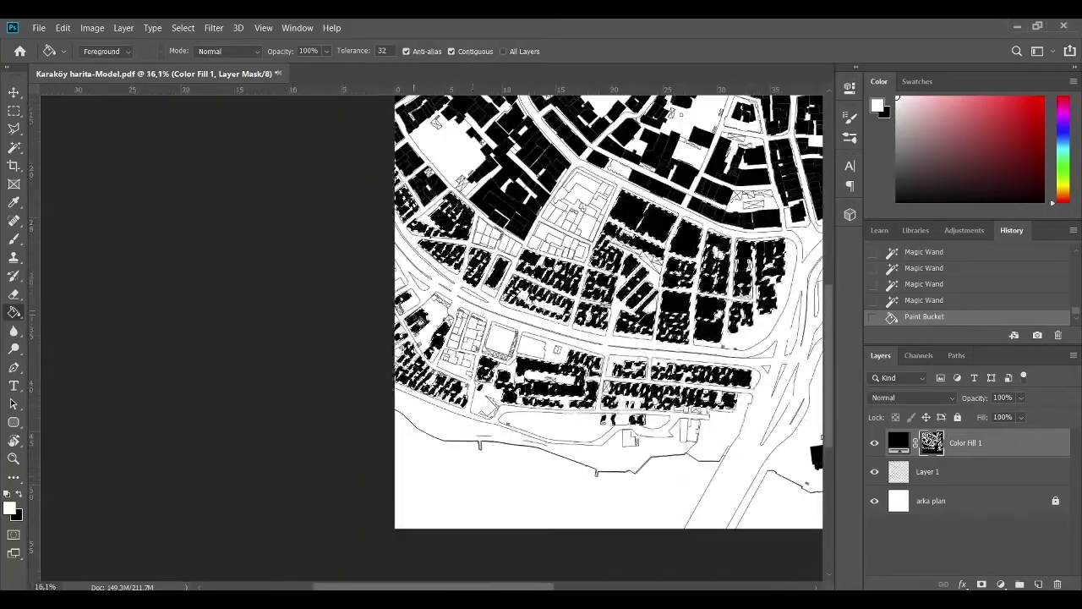
pyautogui.hscroll(-2, 592, 321)
pyautogui.click(927, 471)
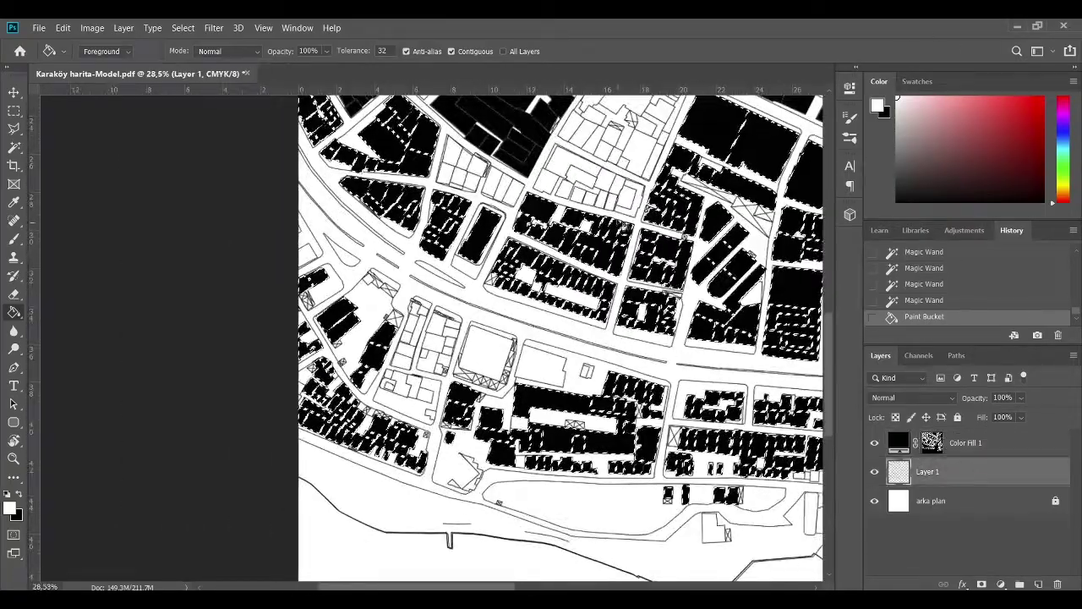
pyautogui.scroll(2, 495, 437)
pyautogui.scroll(1, 495, 437)
pyautogui.scroll(4, 495, 437)
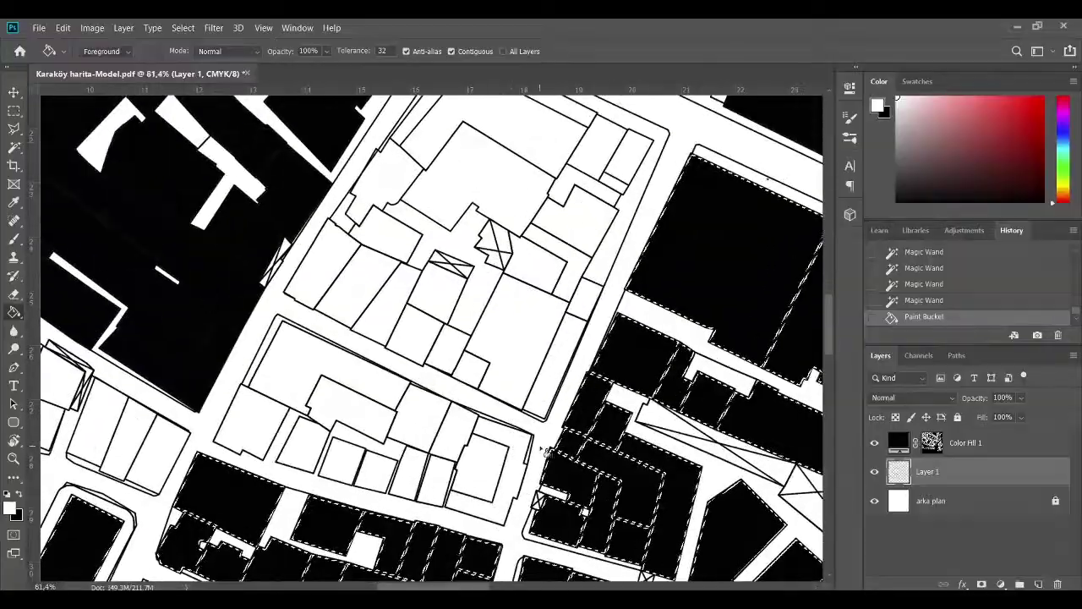
pyautogui.press('w')
pyautogui.click(395, 415)
# Step: Pan across the map to review the selected cells, then target the Color Fill 1 mask
pyautogui.scroll(3, 432, 302)
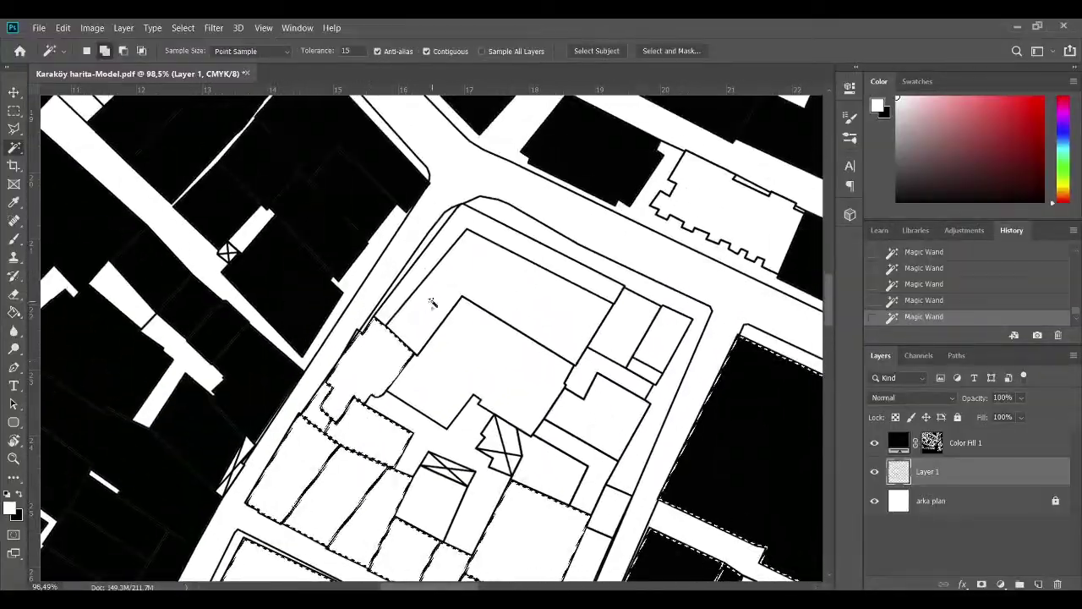
pyautogui.scroll(-3, 630, 391)
pyautogui.scroll(-2, 592, 372)
pyautogui.scroll(3, 583, 364)
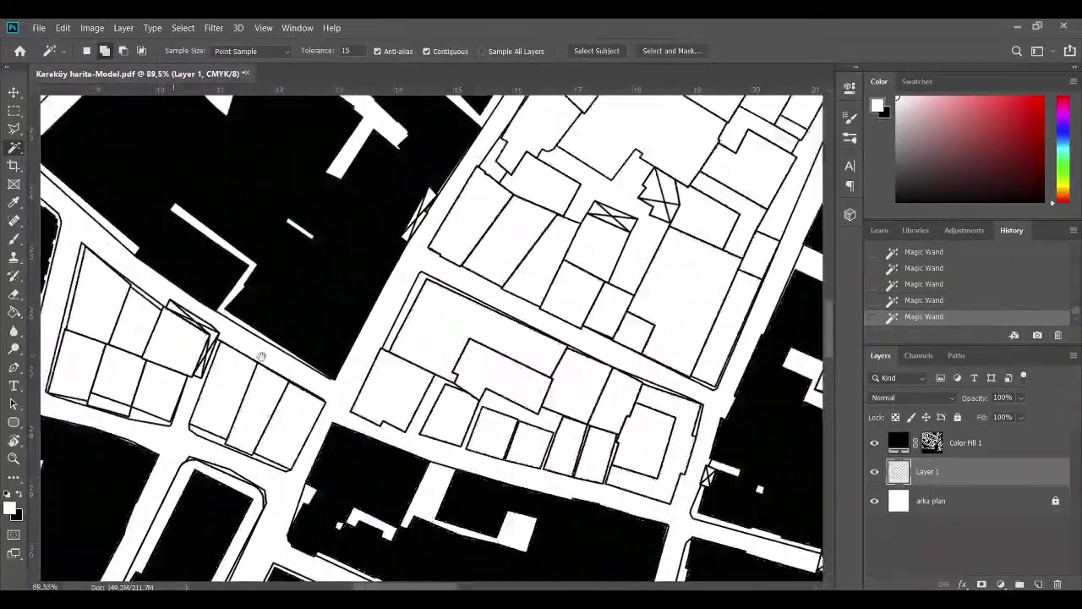
pyautogui.scroll(-2, 579, 359)
pyautogui.scroll(-2, 524, 398)
pyautogui.scroll(3, 473, 423)
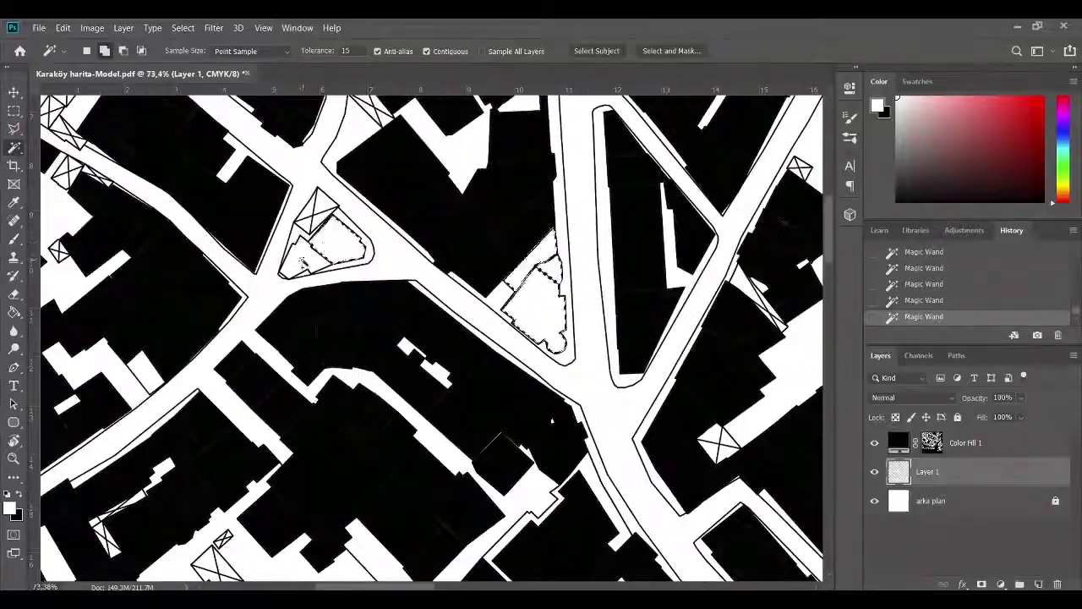
pyautogui.scroll(5, 438, 448)
pyautogui.scroll(2, 622, 292)
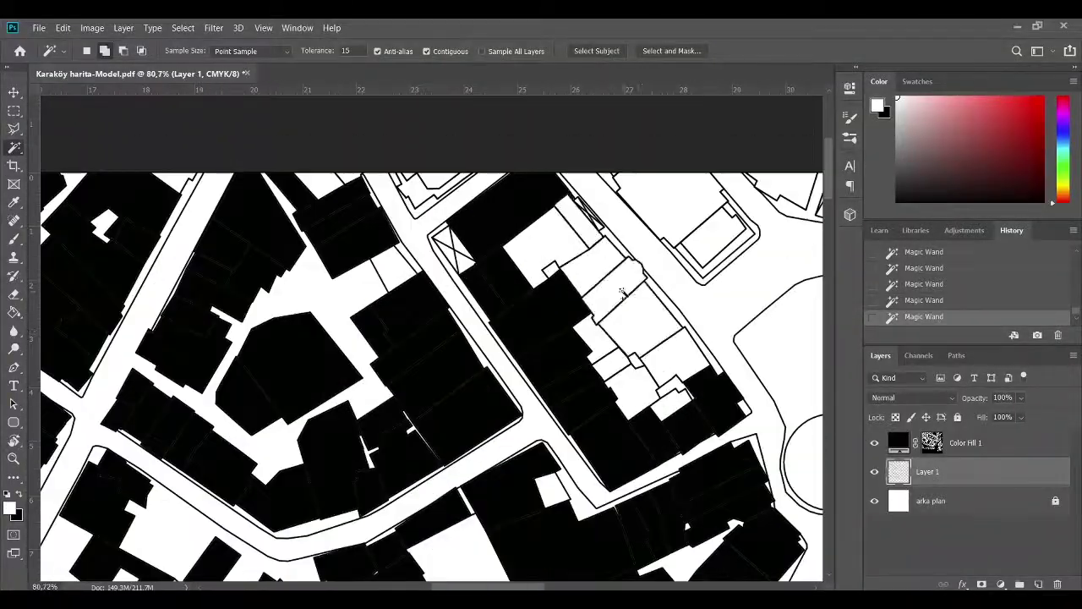
pyautogui.hscroll(3, 675, 390)
pyautogui.hscroll(3, 643, 372)
pyautogui.scroll(-2, 580, 363)
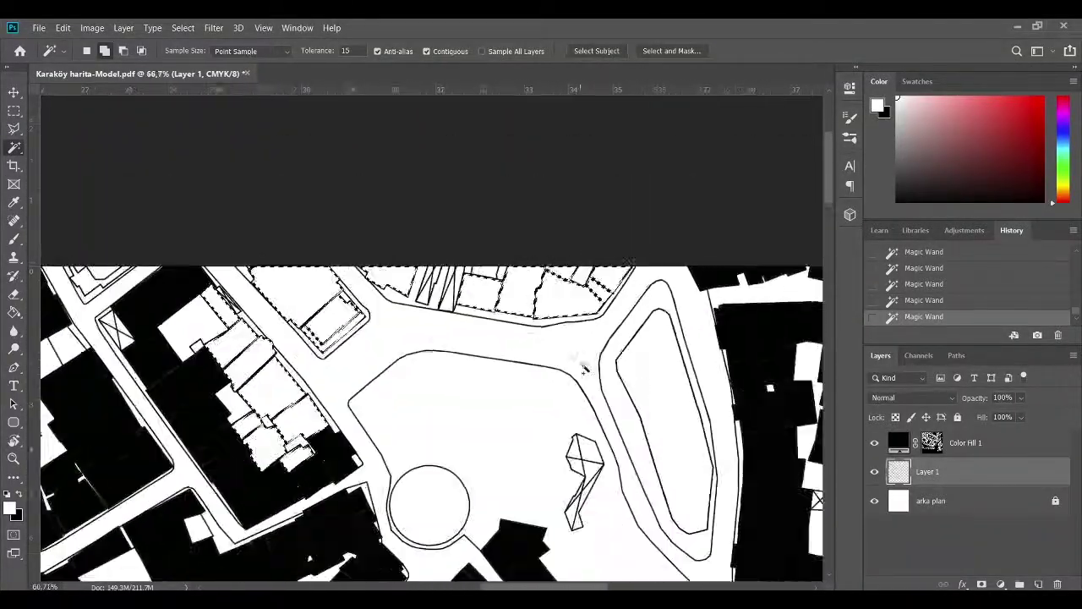
pyautogui.scroll(-2, 505, 173)
pyautogui.scroll(3, 504, 174)
pyautogui.hscroll(-2, 586, 396)
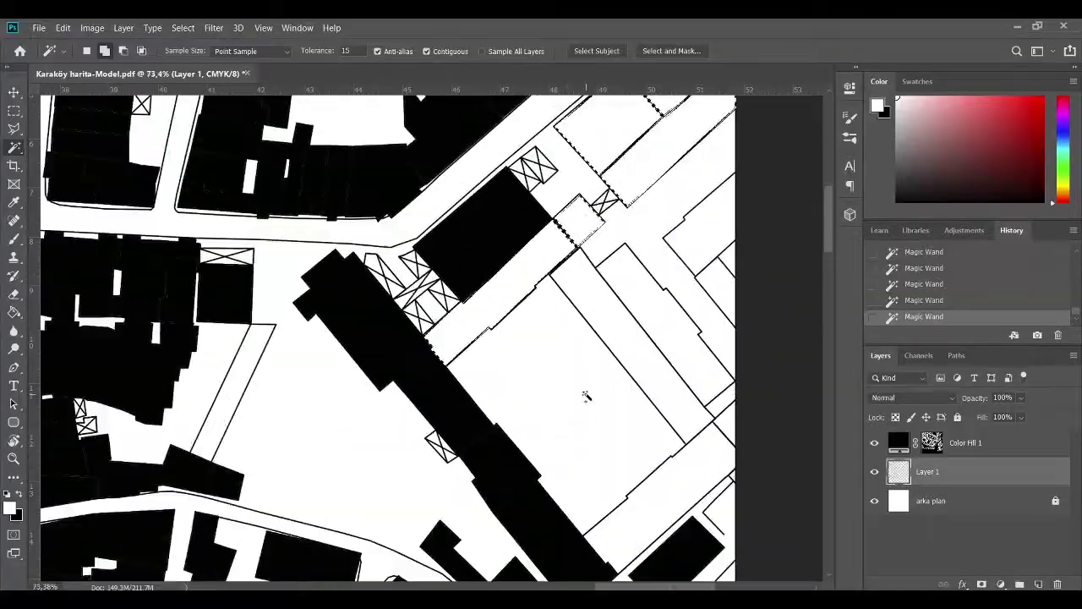
pyautogui.scroll(-2, 581, 267)
pyautogui.scroll(-2, 541, 296)
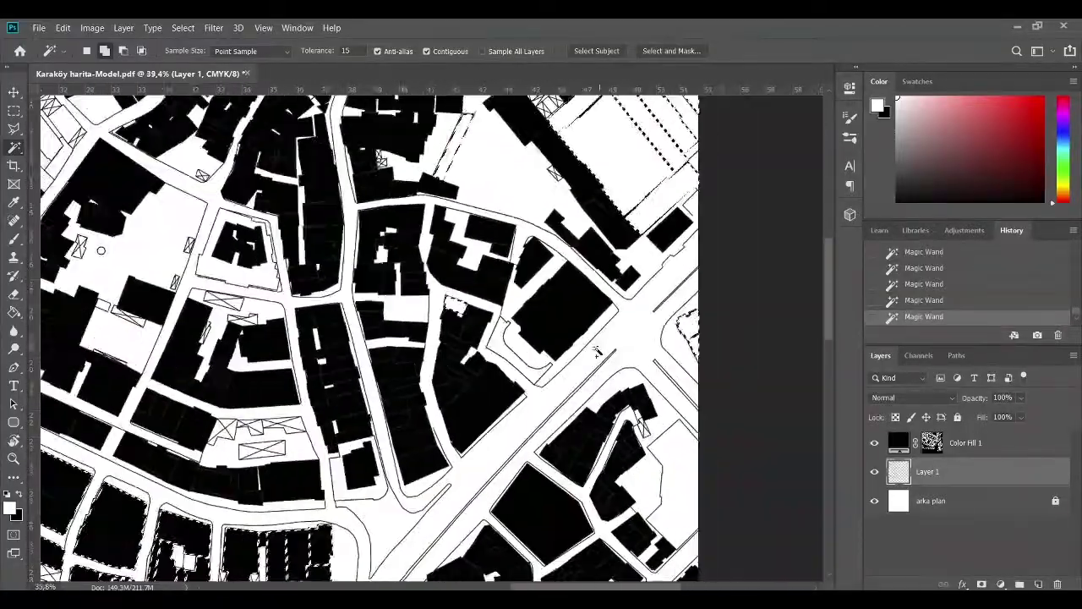
pyautogui.scroll(-2, 474, 332)
pyautogui.scroll(1, 474, 332)
pyautogui.scroll(3, 591, 228)
pyautogui.scroll(-2, 507, 254)
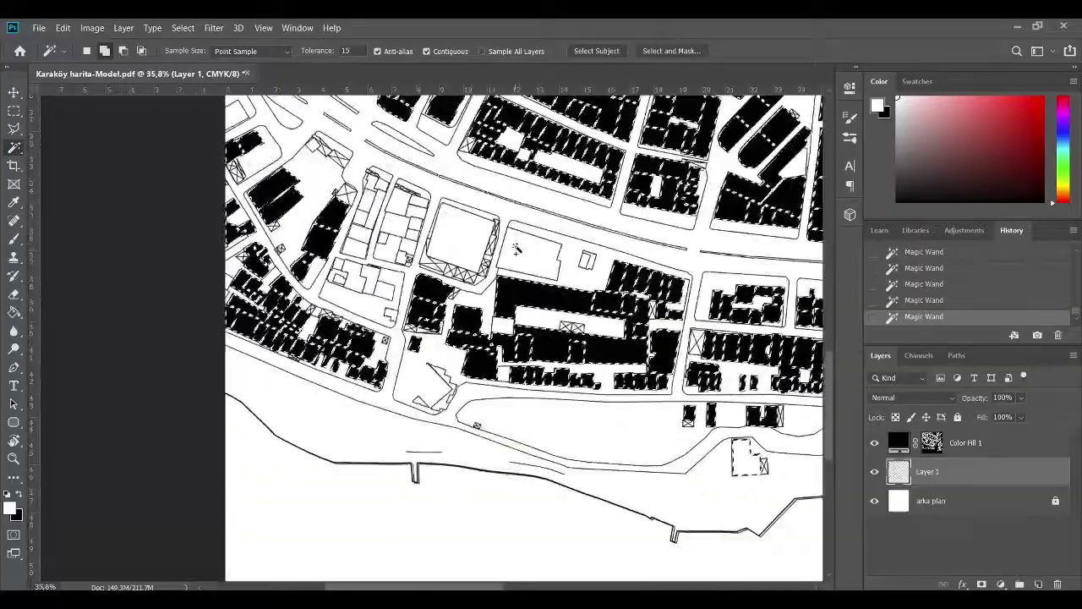
pyautogui.scroll(2, 365, 254)
pyautogui.scroll(2, 365, 253)
pyautogui.scroll(1, 372, 296)
pyautogui.scroll(-1, 394, 430)
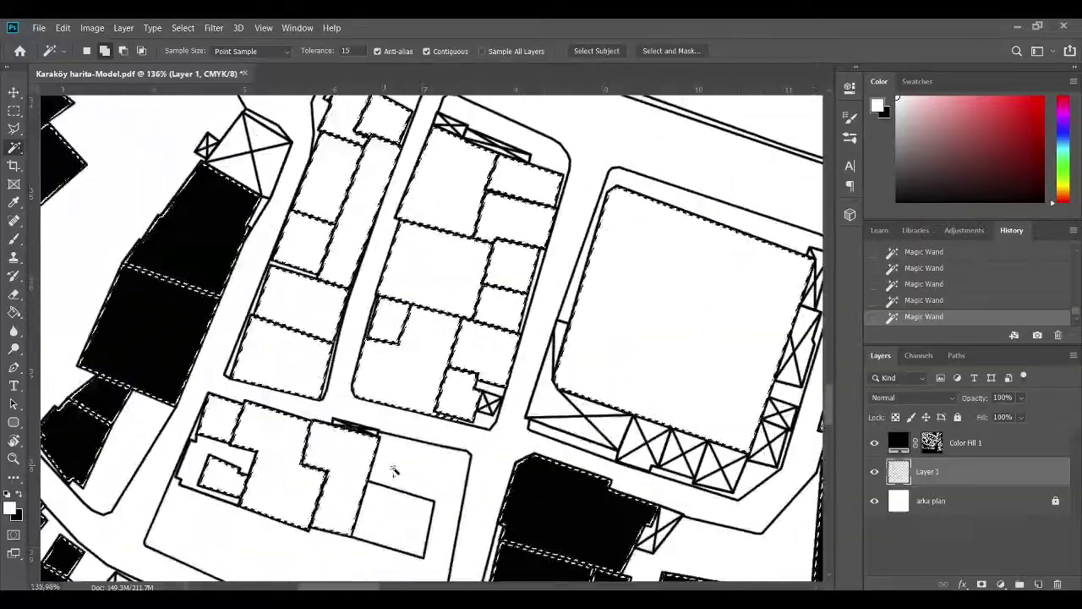
pyautogui.scroll(-1, 429, 455)
pyautogui.scroll(-1, 429, 456)
pyautogui.scroll(-1, 429, 456)
pyautogui.scroll(-1, 428, 456)
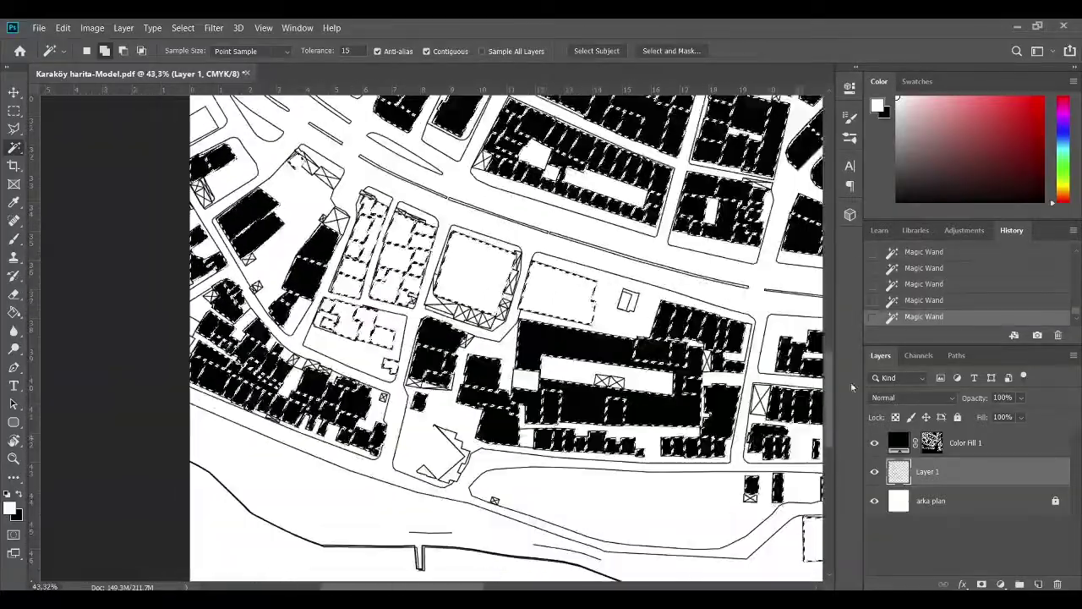
pyautogui.scroll(2, 428, 456)
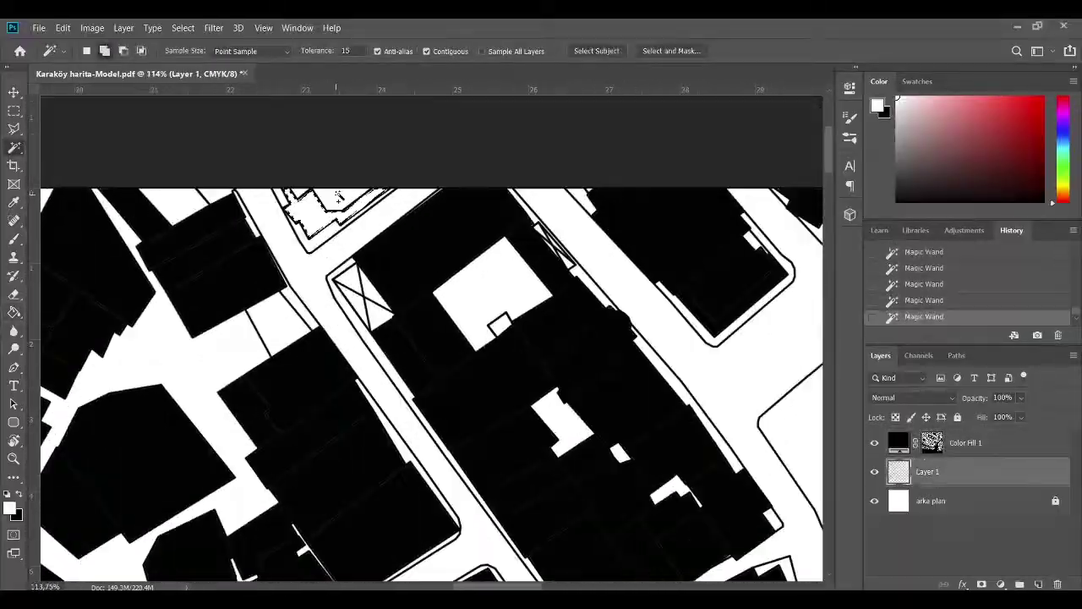
pyautogui.scroll(-3, 609, 169)
pyautogui.scroll(1, 428, 426)
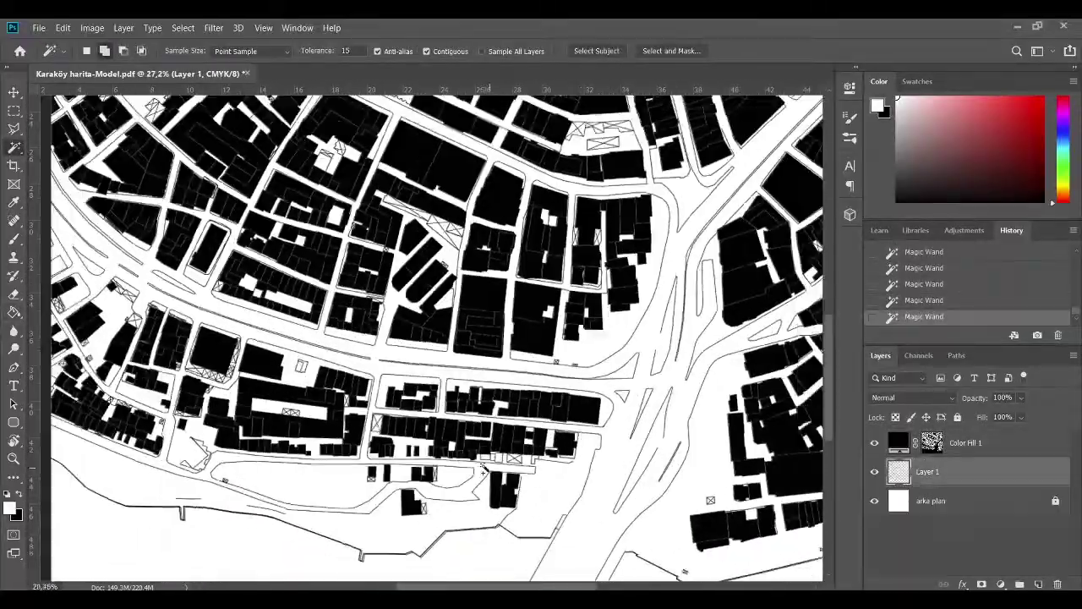
pyautogui.scroll(-2, 429, 426)
pyautogui.click(914, 445)
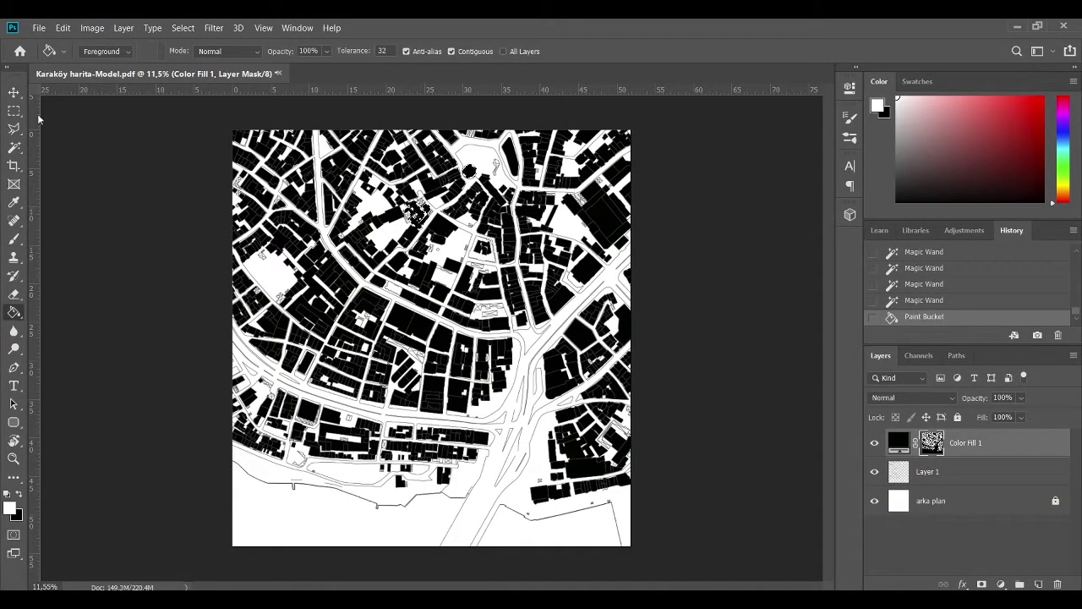
# Step: Clear the selection and briefly hide Layer 1's street linework to check the fills
pyautogui.click(14, 92)
pyautogui.hotkey('ctrl', 'd')
pyautogui.scroll(-1, 338, 274)
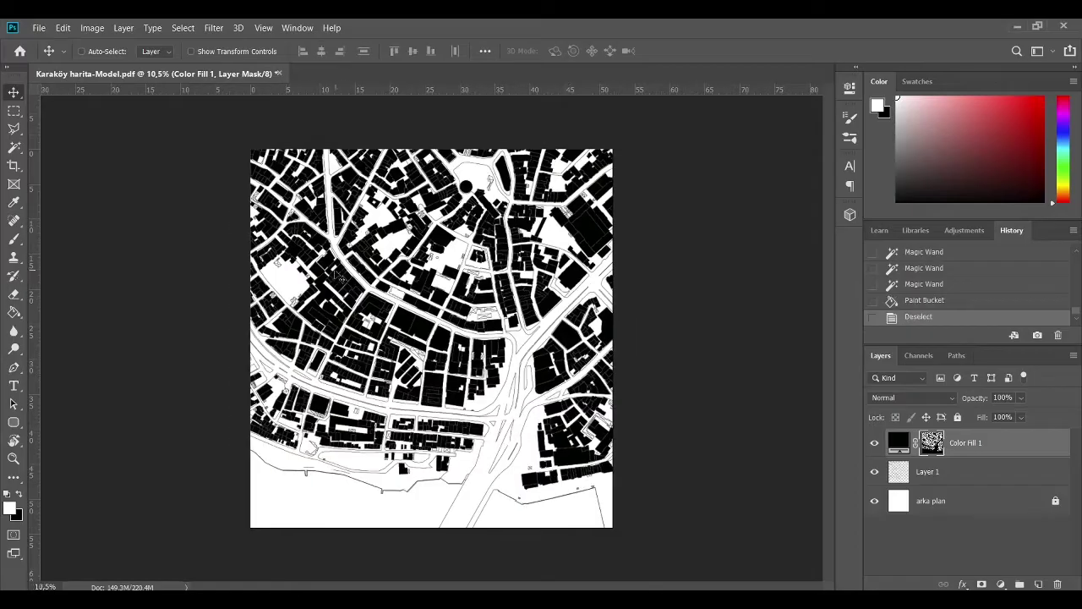
pyautogui.click(875, 472)
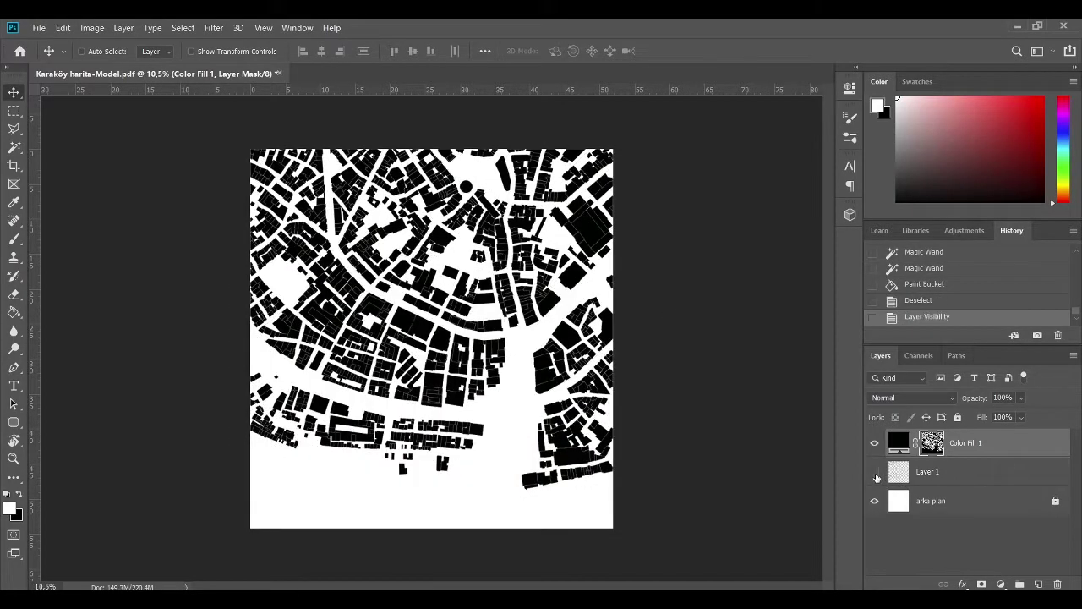
pyautogui.click(875, 471)
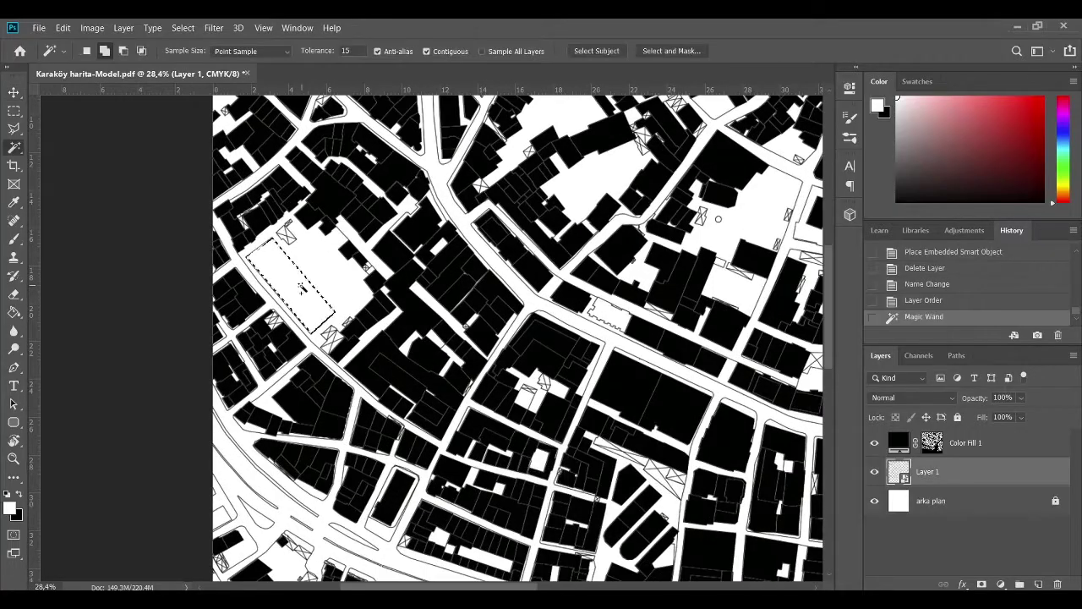
# Step: Fill the missed rectangular north-western building black on the Color Fill 1 mask
pyautogui.click(936, 446)
pyautogui.scroll(3, 304, 298)
pyautogui.scroll(2, 305, 298)
pyautogui.press('g')
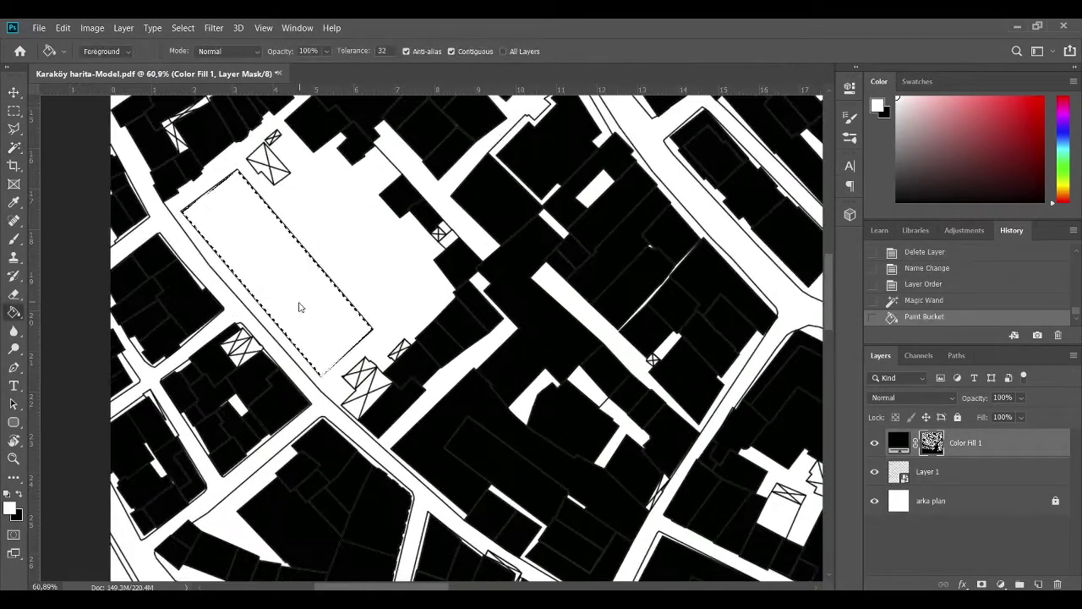
pyautogui.click(304, 308)
# Step: Keep Color Fill 1 above Layer 1 after a reorder test, and clear the selection
pyautogui.click(14, 93)
pyautogui.scroll(-1, 808, 420)
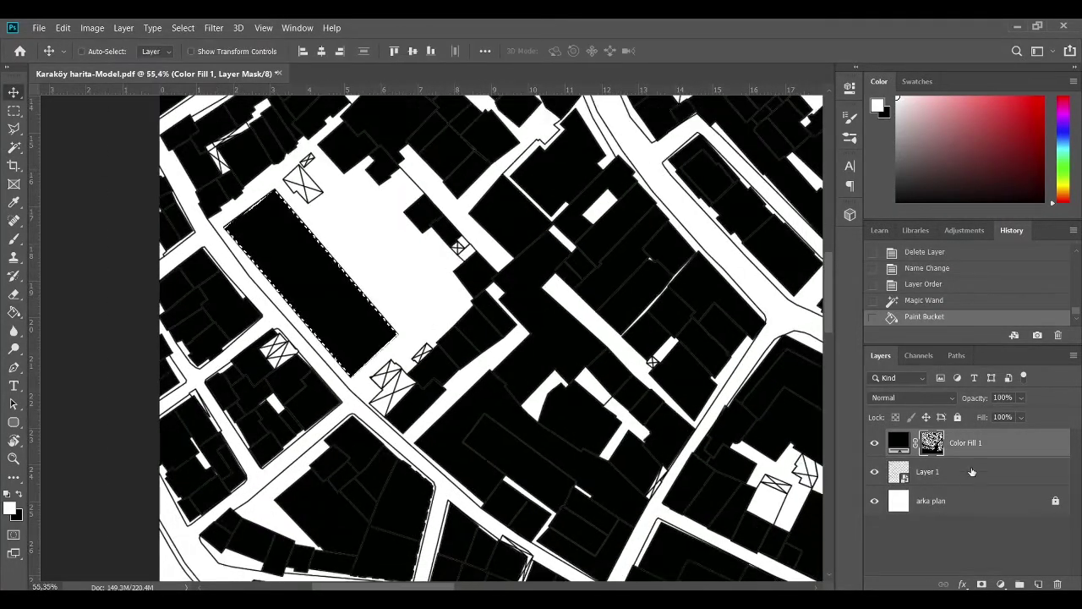
pyautogui.moveTo(965, 442); pyautogui.dragTo(957, 497)
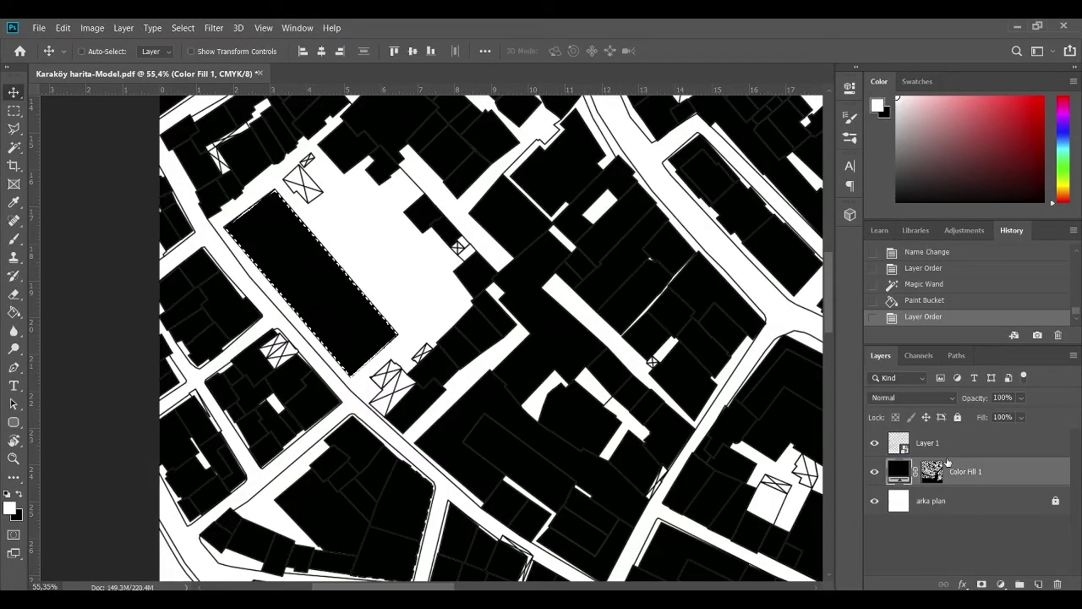
pyautogui.moveTo(948, 460); pyautogui.dragTo(969, 433)
pyautogui.hotkey('ctrl', 'd')
pyautogui.scroll(-6, 512, 402)
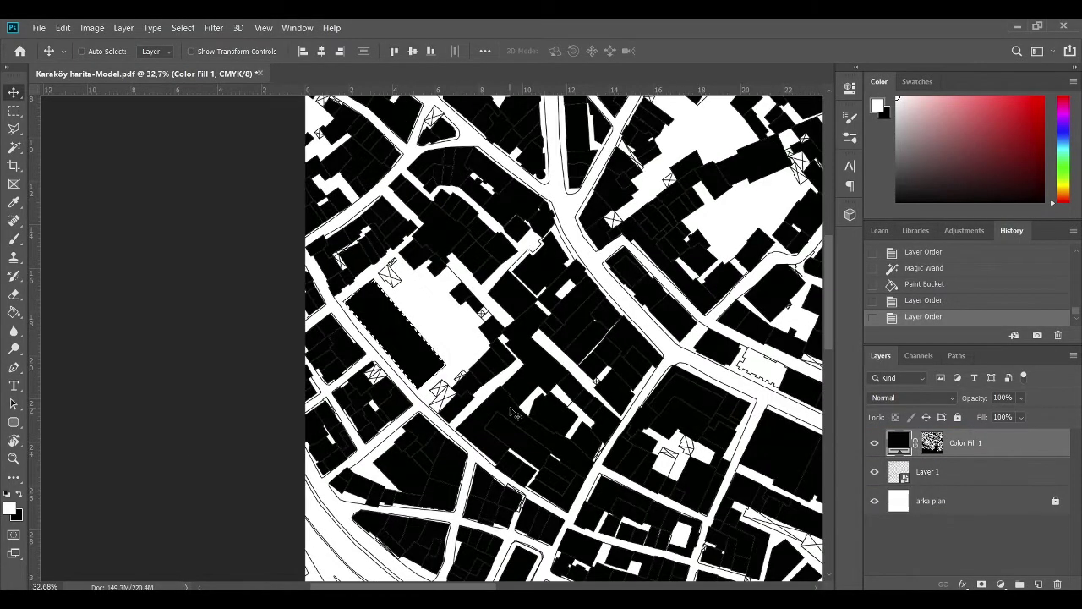
pyautogui.scroll(-3, 558, 338)
# Step: Preview the footprints without street lines, then set Layer 1 opacity to 50%
pyautogui.scroll(-8, 558, 338)
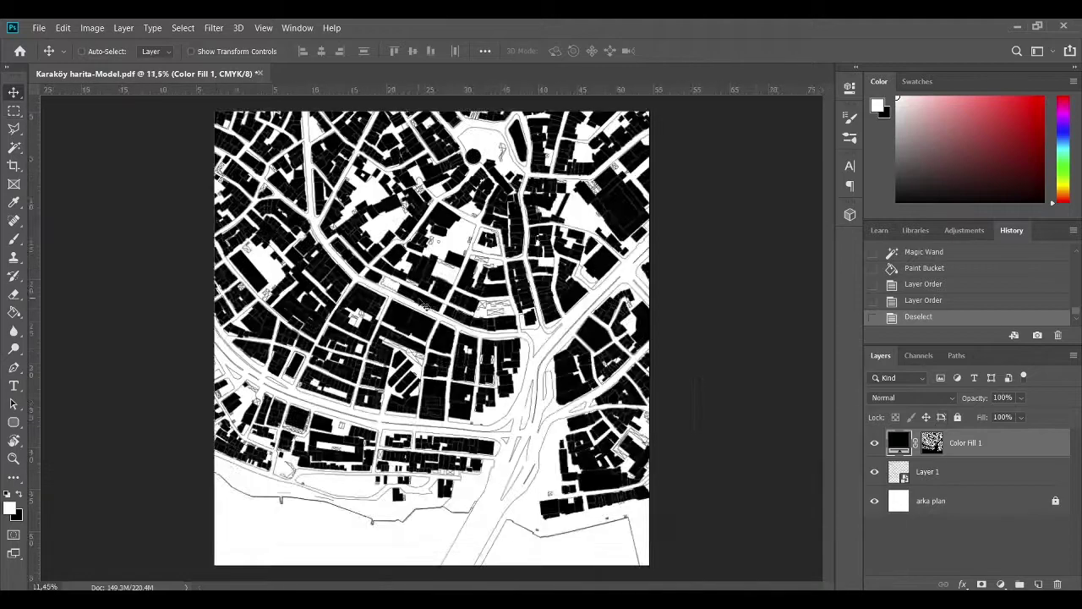
pyautogui.scroll(-4, 558, 338)
pyautogui.click(874, 469)
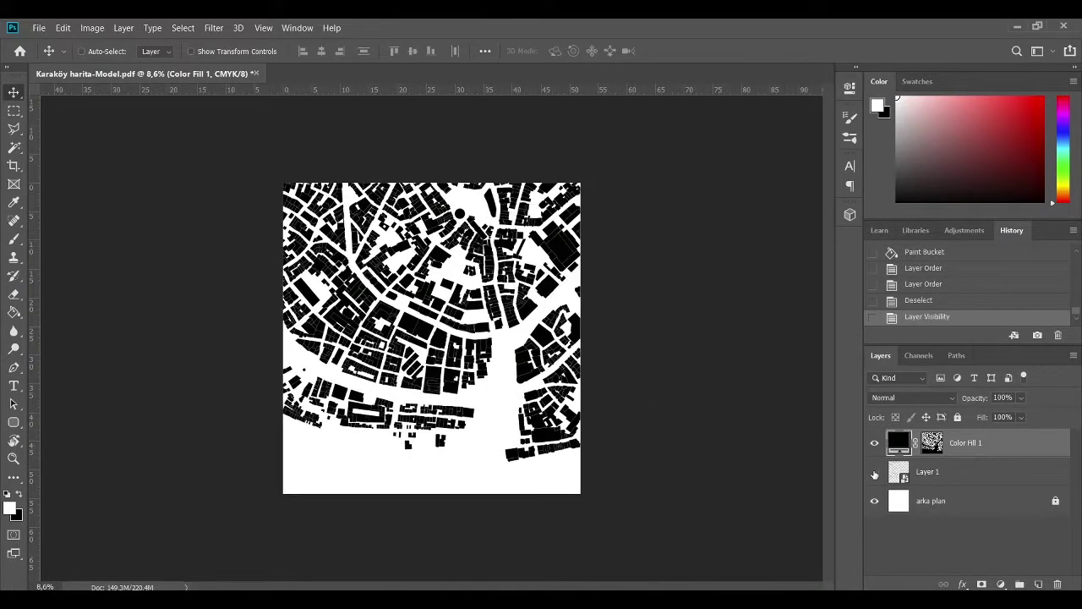
pyautogui.click(875, 474)
pyautogui.click(940, 480)
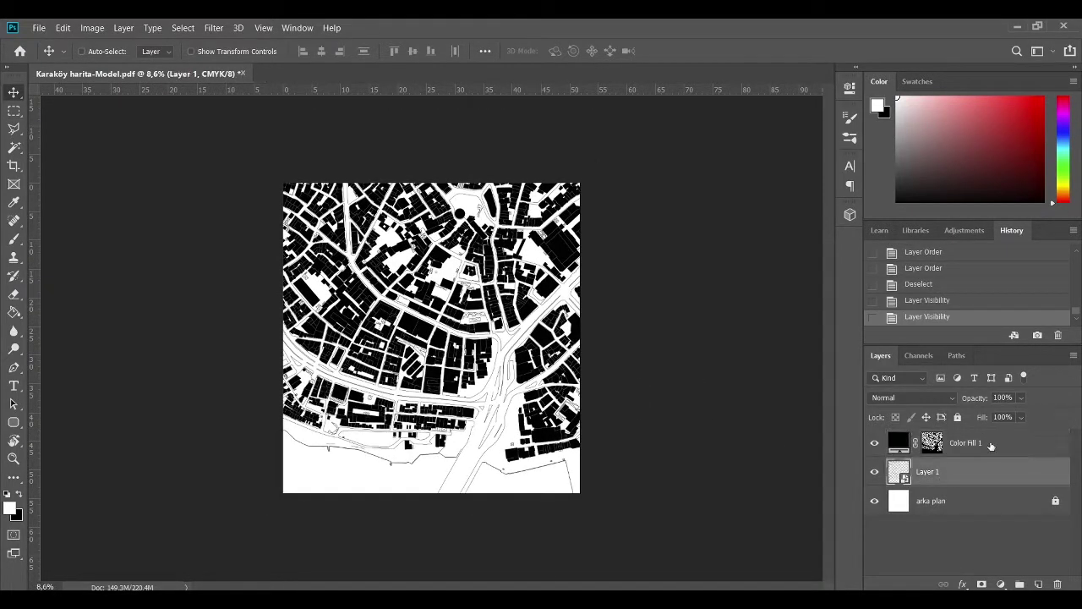
pyautogui.write('50')
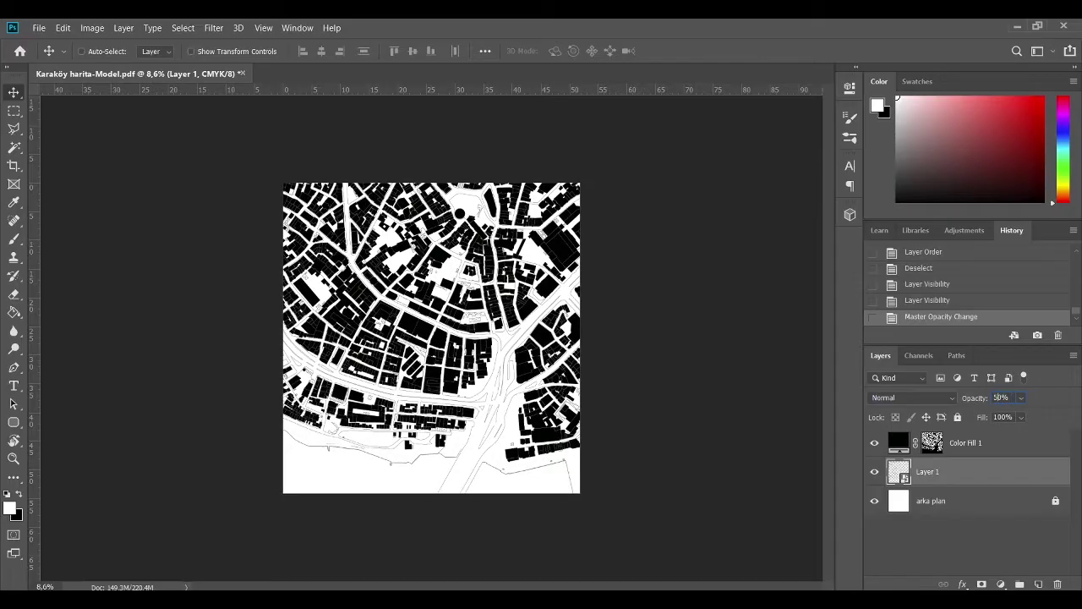